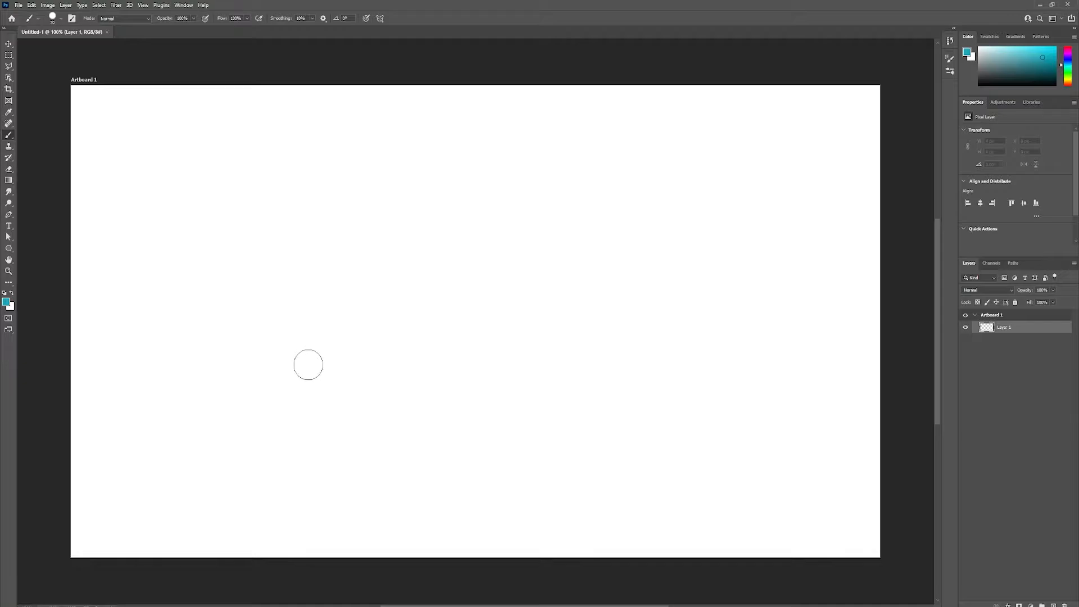
Step: Place the Dog image as an embedded object and enlarge it to about 212% so it nearly fills the artboard's height
{"action": "key", "text": "alt+f"}
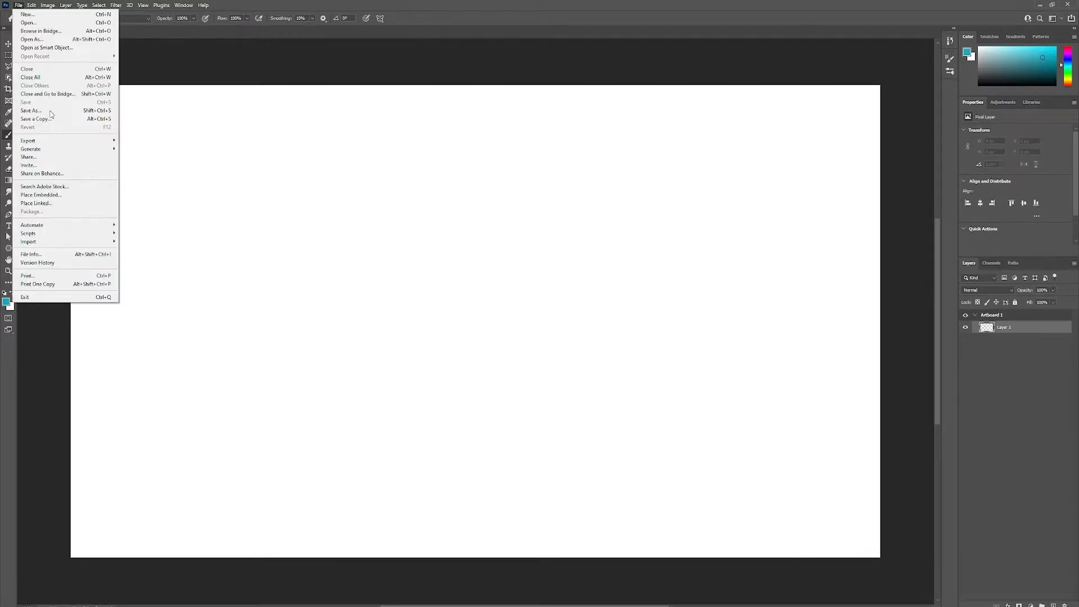
{"action": "left_click", "coordinate": [31, 197]}
{"action": "left_click", "coordinate": [32, 195]}
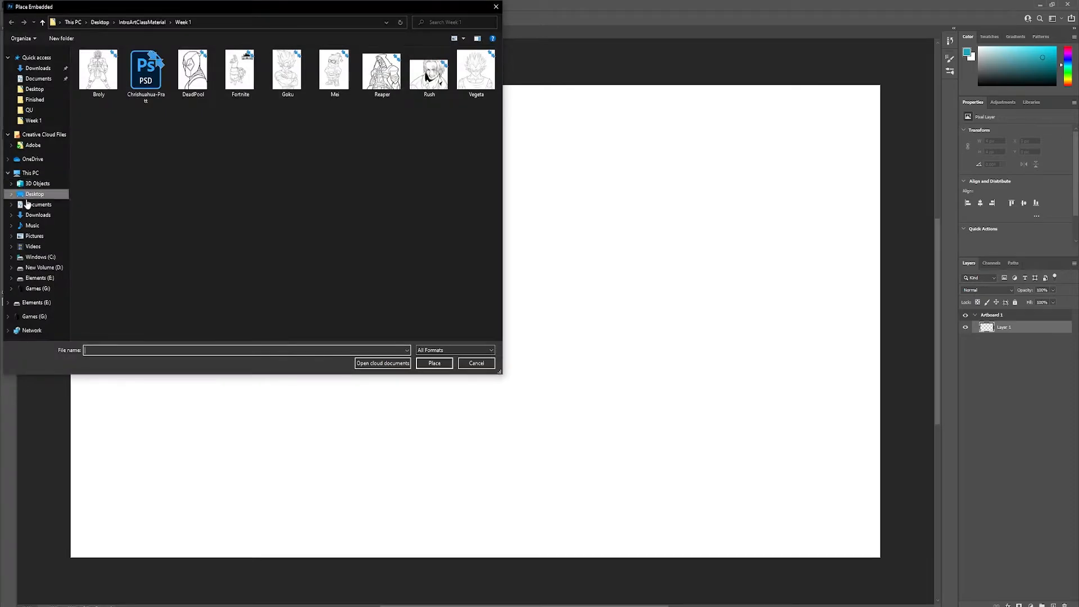
{"action": "double_click", "coordinate": [364, 92]}
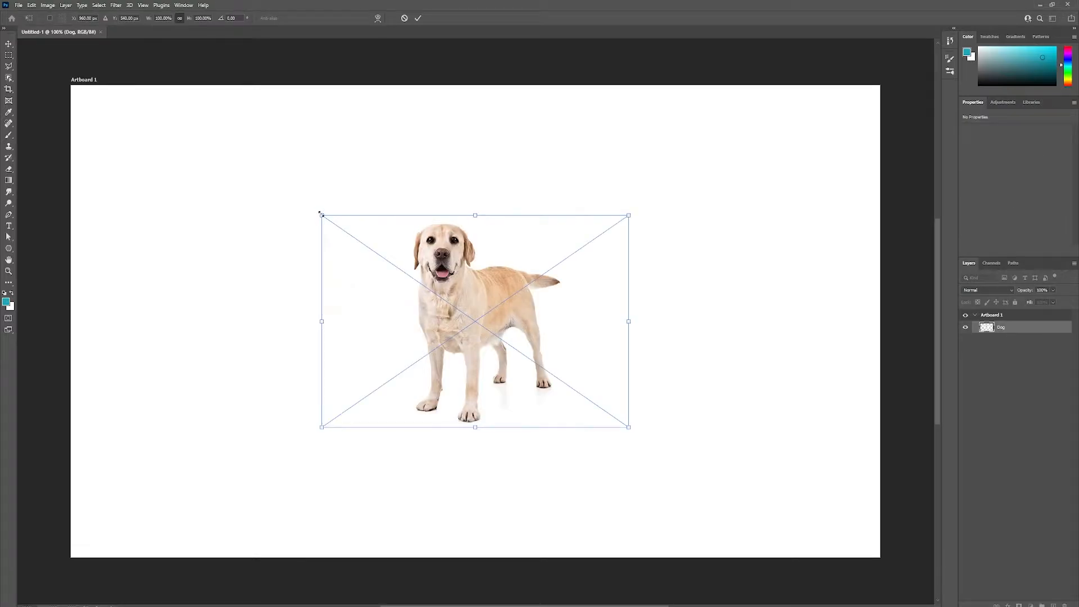
{"action": "left_click_drag", "start_coordinate": [320, 214], "coordinate": [147, 94]}
{"action": "left_click_drag", "start_coordinate": [629, 428], "coordinate": [797, 543]}
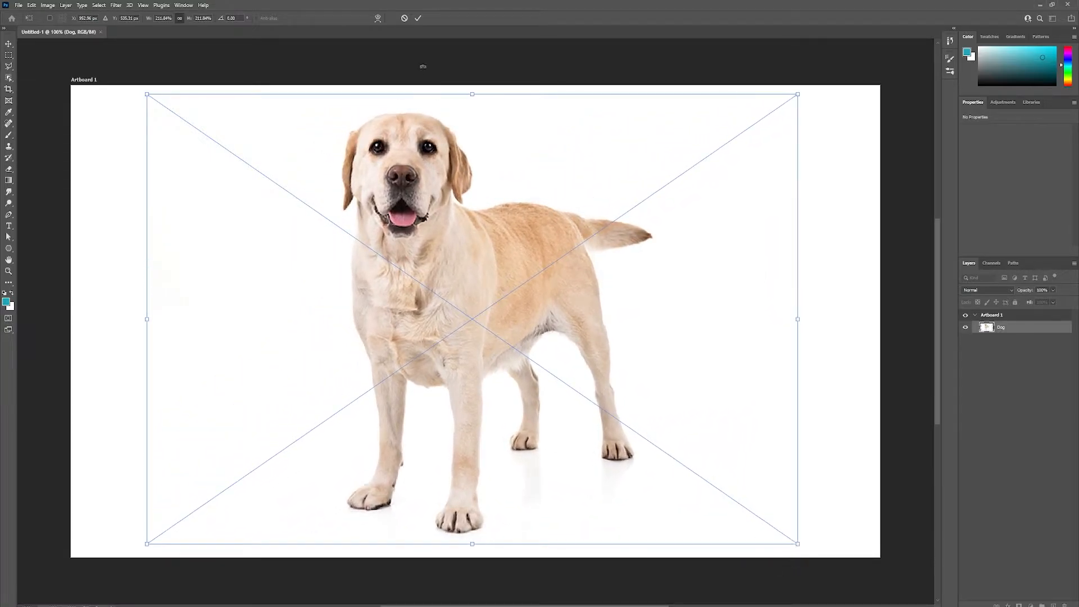
{"action": "left_click", "coordinate": [418, 19]}
{"action": "key", "text": "b"}
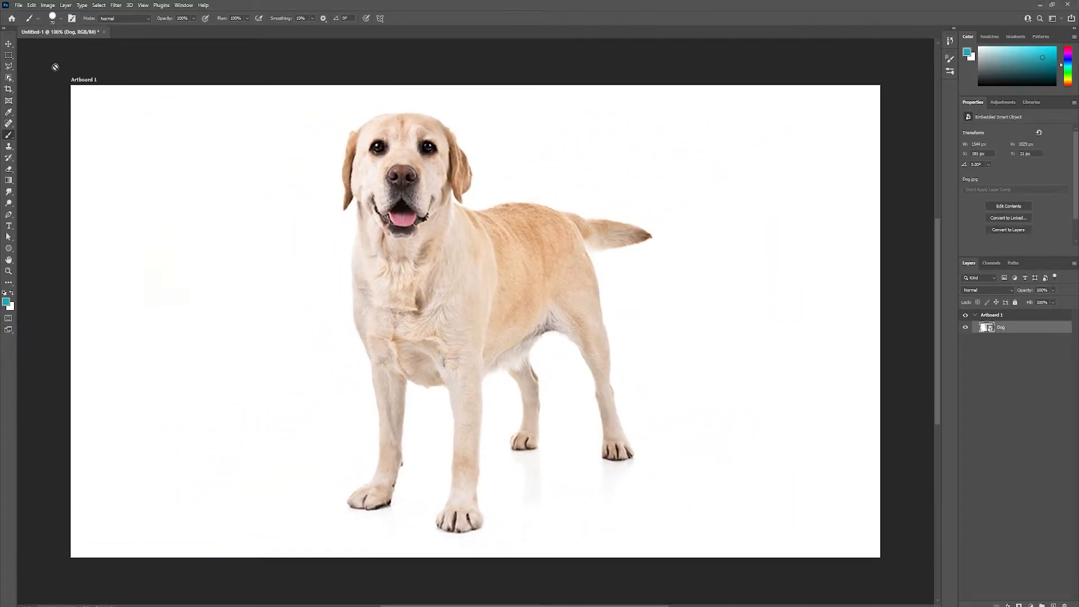
Step: Place the DustMop image as an embedded object over the dog and enlarge it to about 181%
{"action": "left_click", "coordinate": [19, 5]}
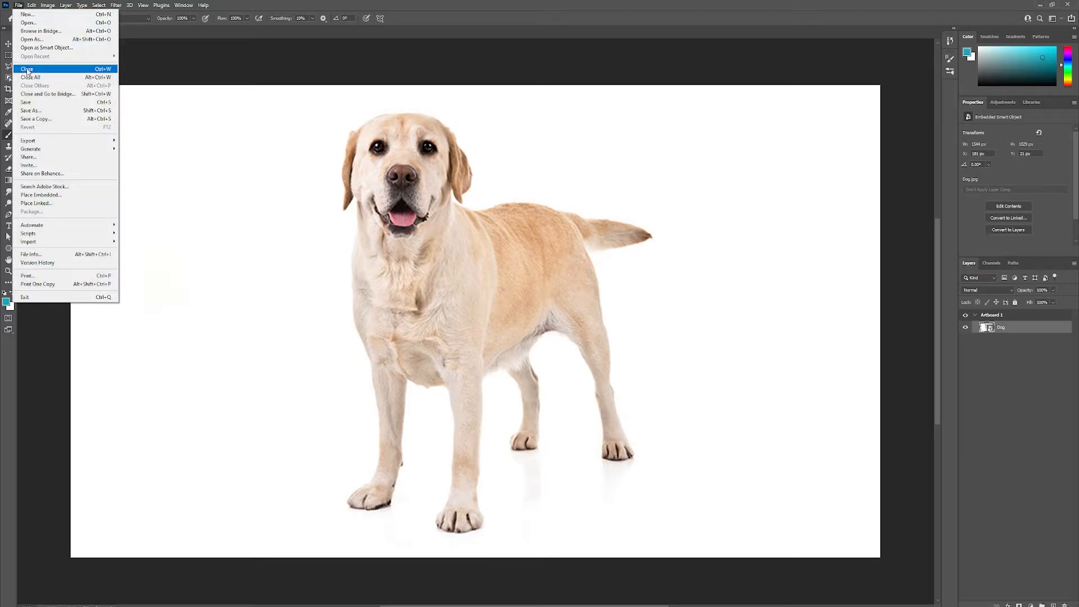
{"action": "left_click", "coordinate": [39, 195]}
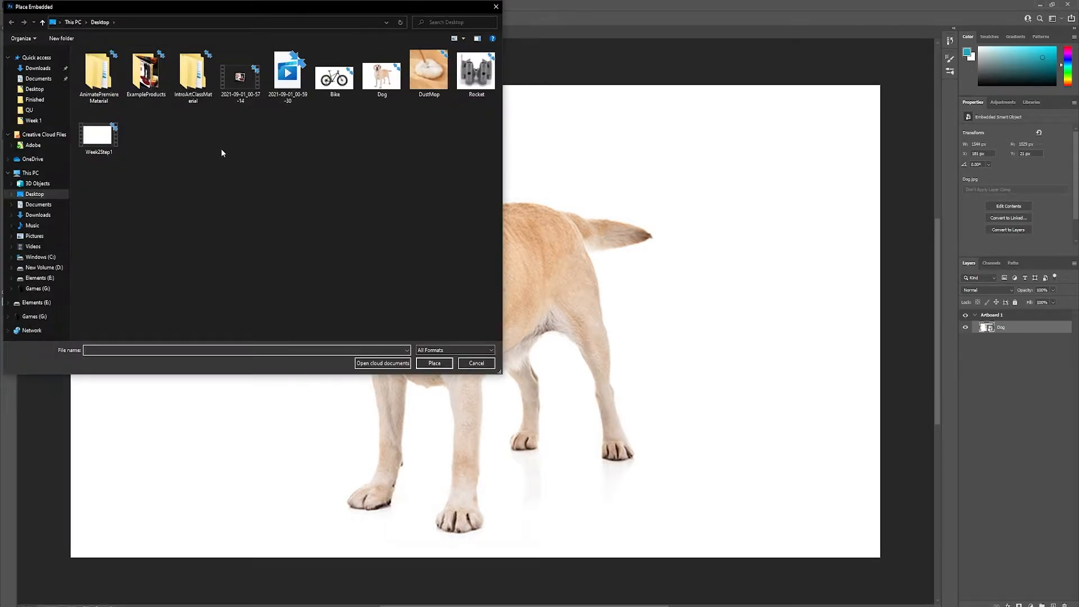
{"action": "double_click", "coordinate": [428, 72]}
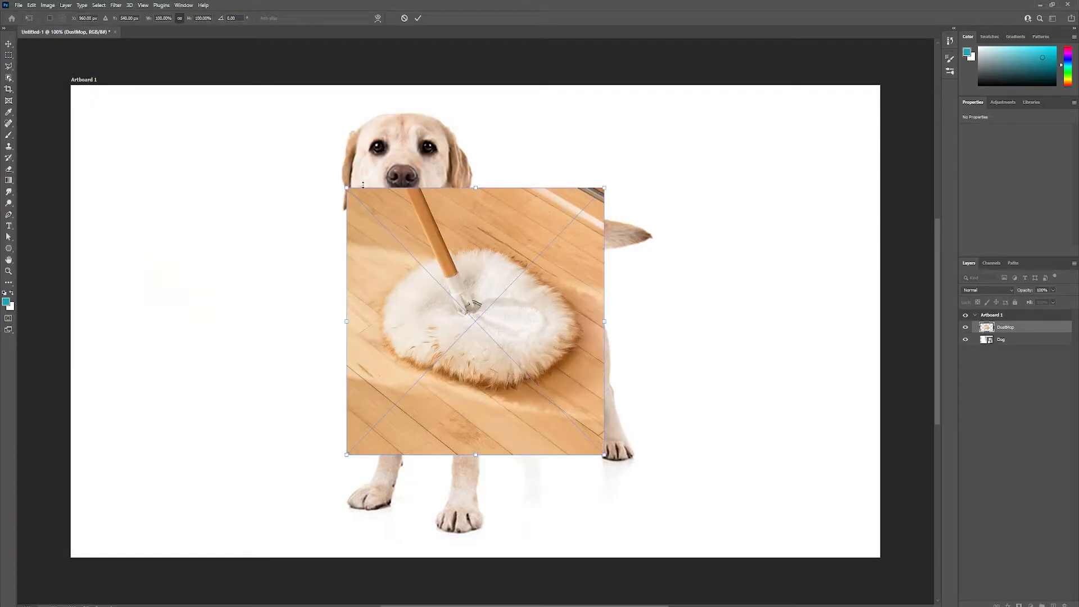
{"action": "left_click_drag", "start_coordinate": [347, 187], "coordinate": [239, 76]}
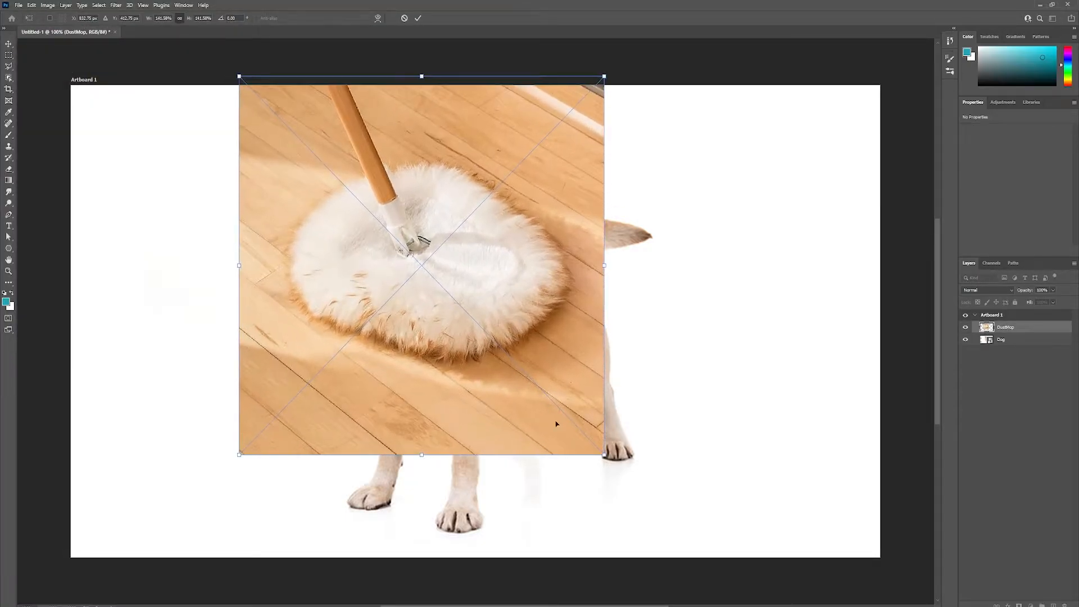
{"action": "left_click_drag", "start_coordinate": [606, 456], "coordinate": [704, 559]}
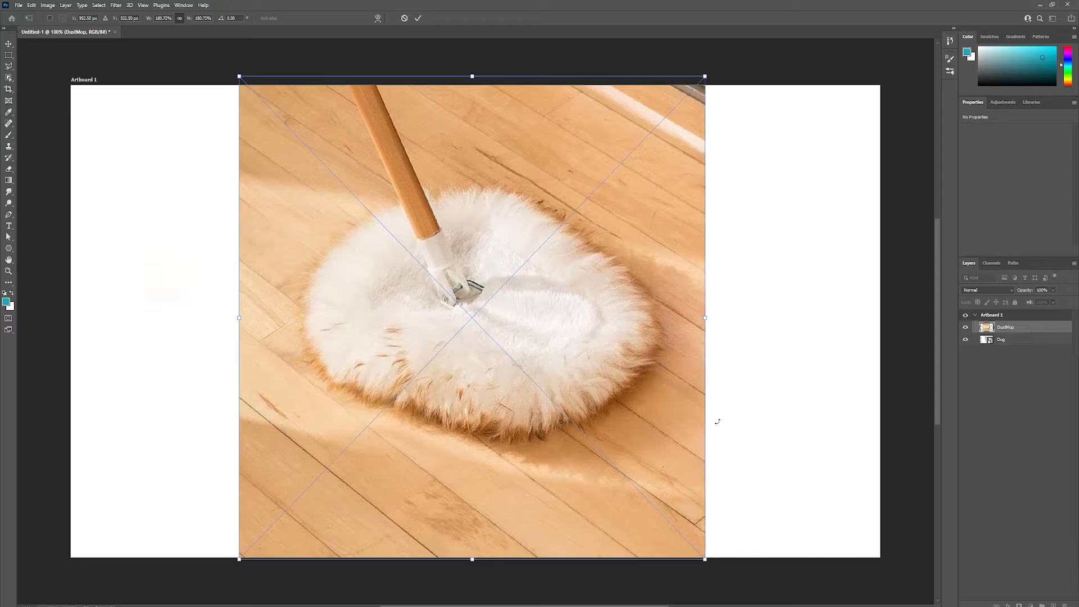
{"action": "left_click", "coordinate": [416, 20]}
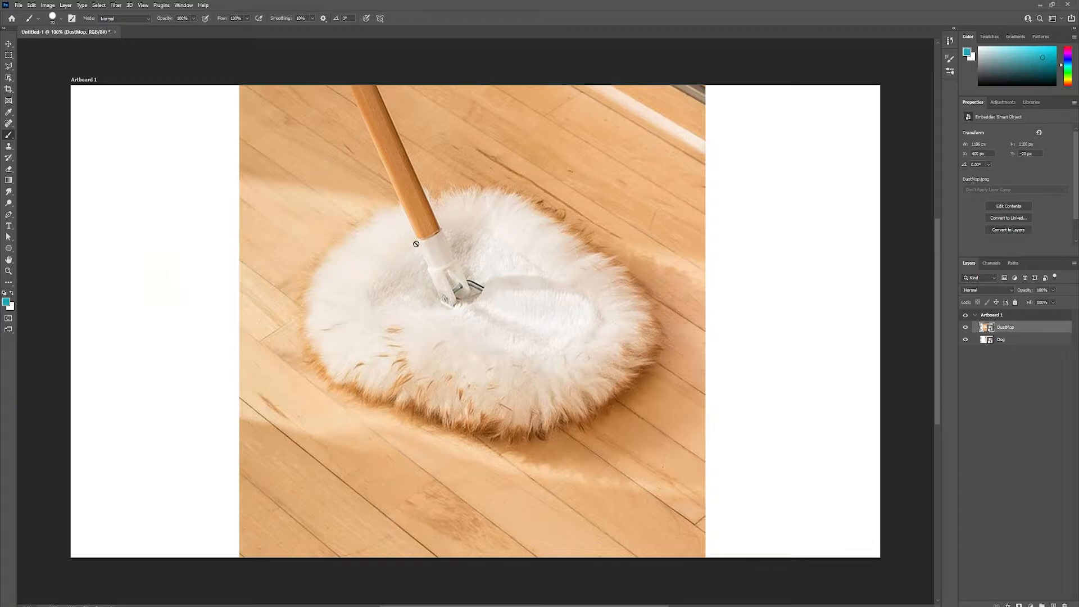
Step: Select the fluffy mop head with the Object Selection tool and mask out the rest of the DustMop layer
{"action": "left_click", "coordinate": [9, 79]}
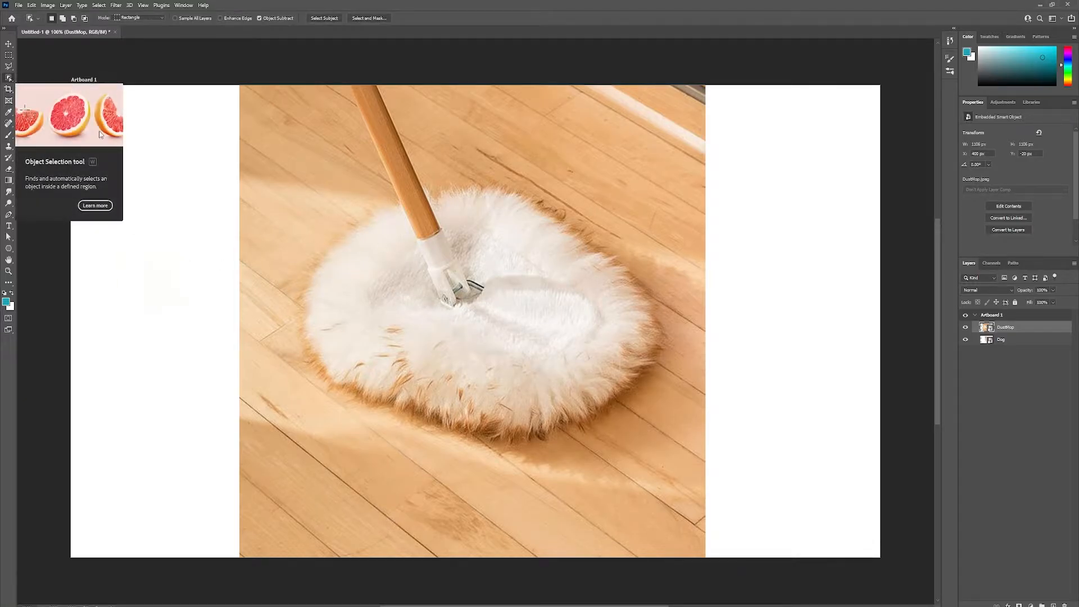
{"action": "left_click_drag", "start_coordinate": [295, 184], "coordinate": [678, 450]}
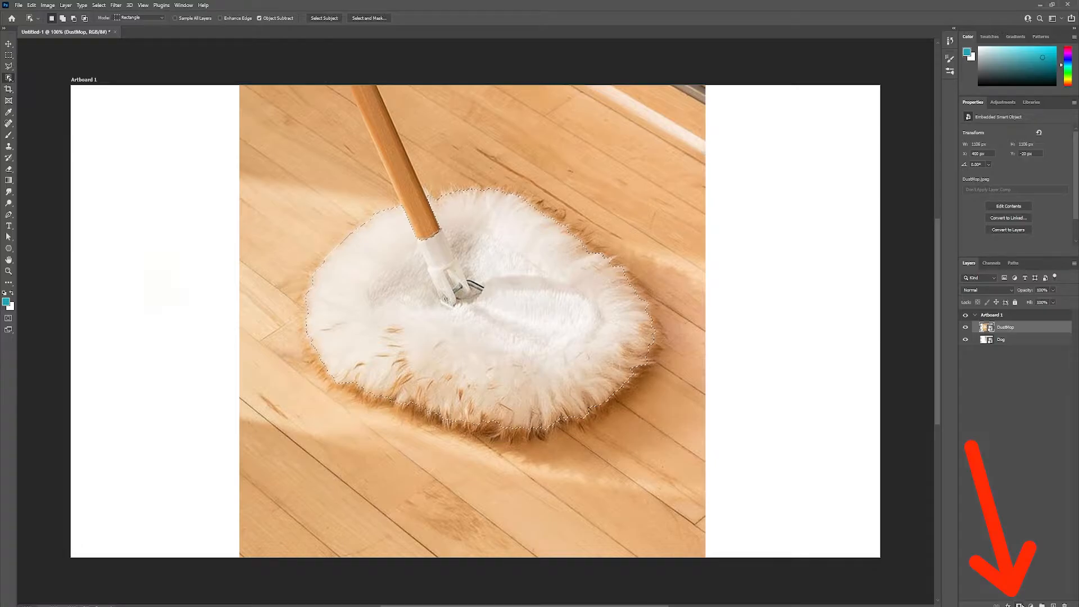
{"action": "left_click", "coordinate": [1019, 604]}
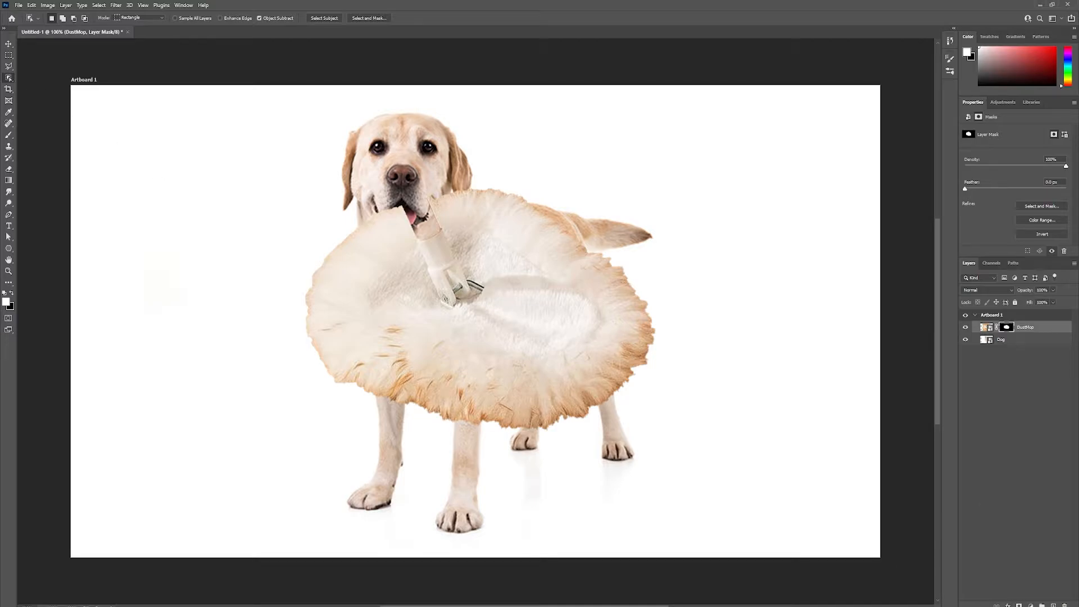
Step: Move the masked mop head away from the dog's chest to the area over its belly and hind legs
{"action": "left_click", "coordinate": [6, 47]}
{"action": "left_click_drag", "start_coordinate": [463, 330], "coordinate": [716, 421]}
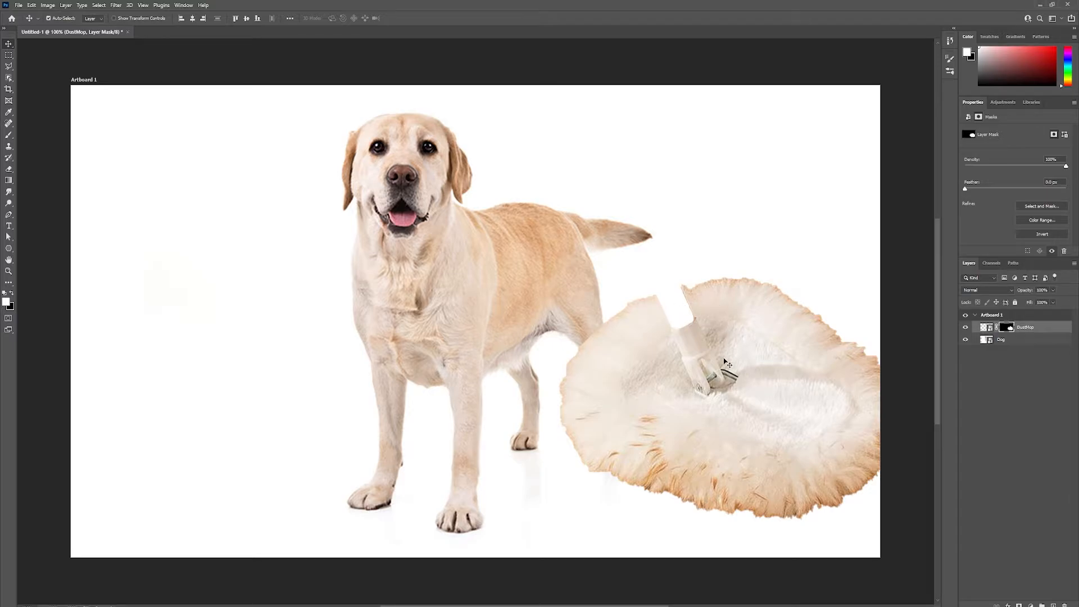
{"action": "left_click_drag", "start_coordinate": [725, 362], "coordinate": [568, 354]}
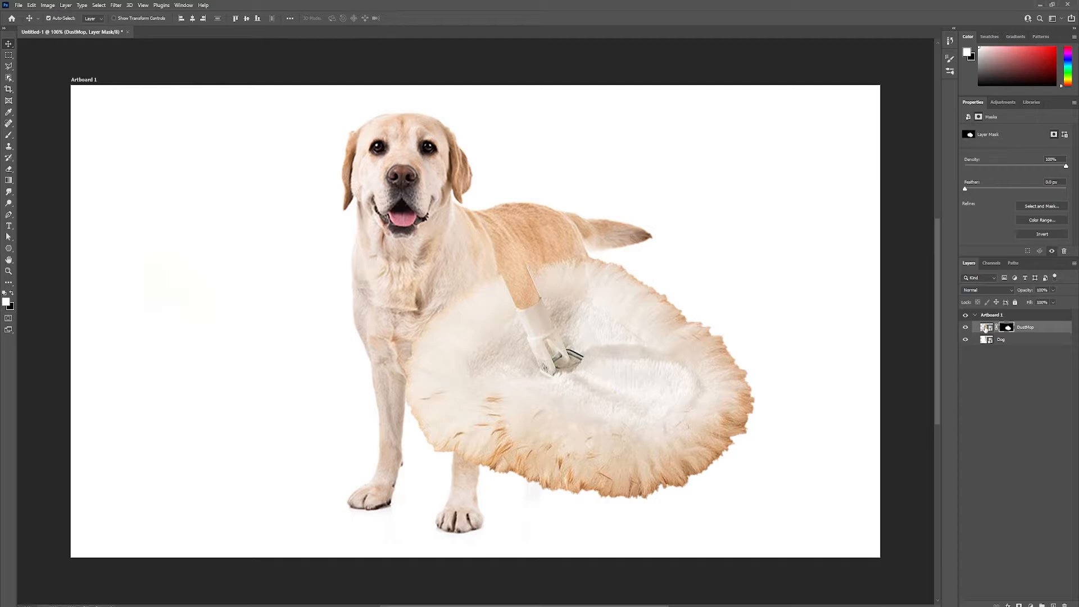
Step: Flip the DustMop layer horizontally and move the mop head in front of the dog's front legs
{"action": "left_click", "coordinate": [984, 329]}
{"action": "left_click", "coordinate": [32, 5]}
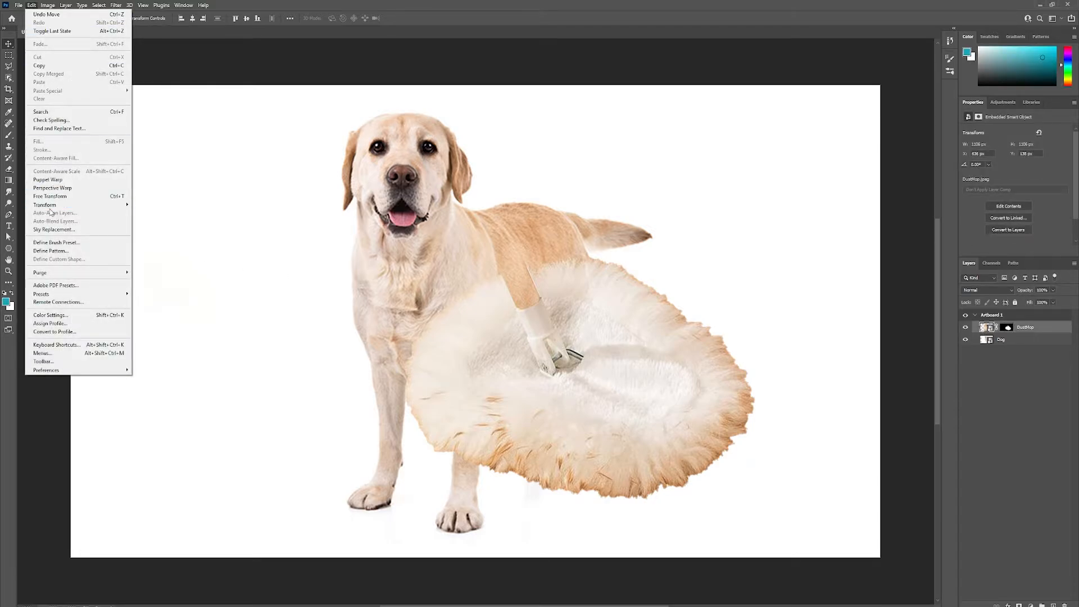
{"action": "mouse_move", "coordinate": [50, 205]}
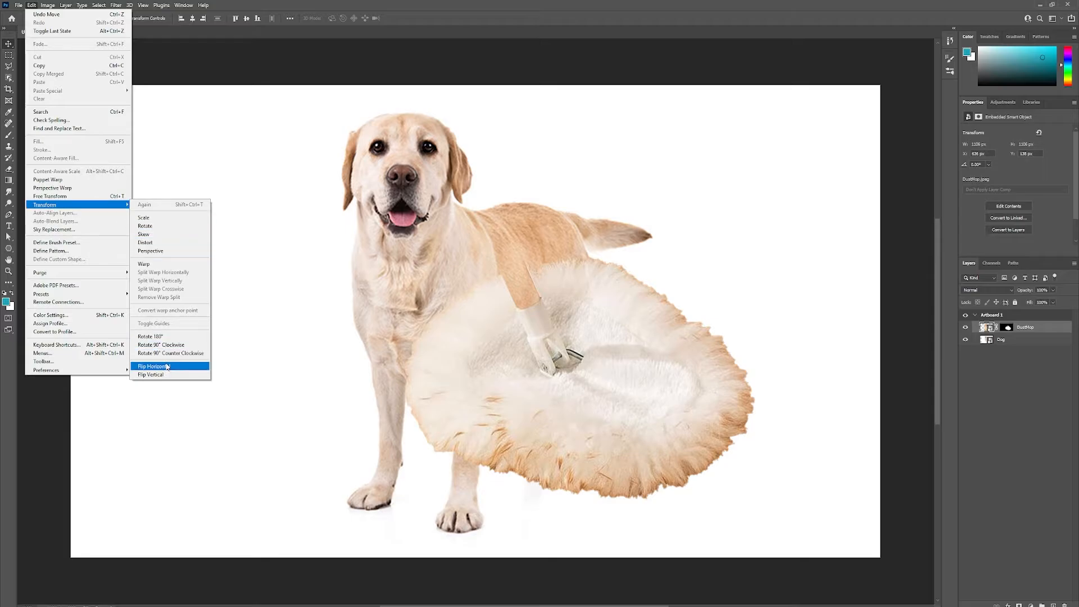
{"action": "left_click", "coordinate": [167, 366]}
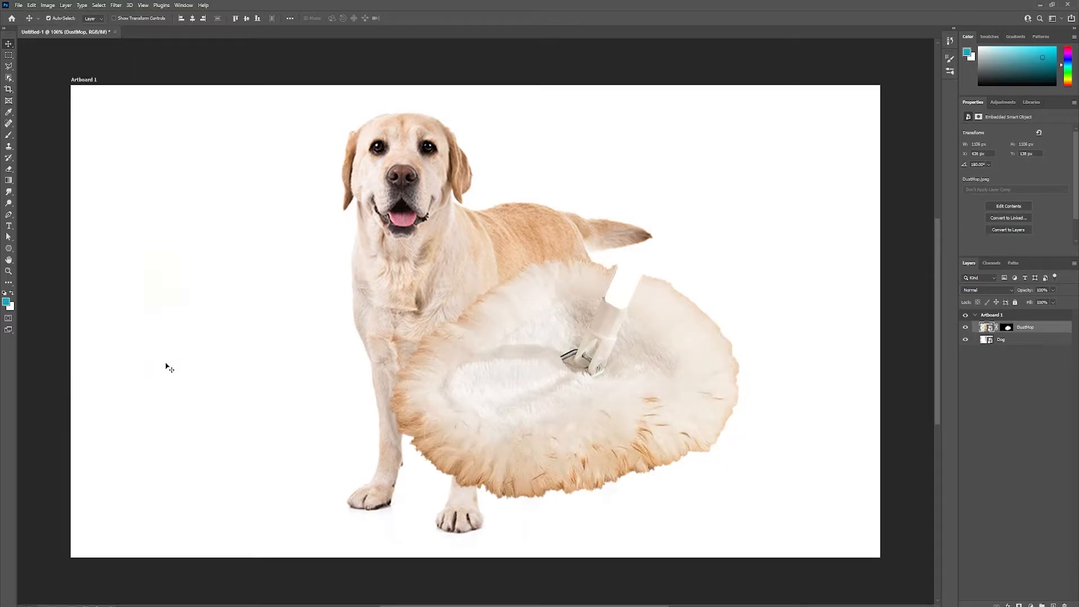
{"action": "left_click_drag", "start_coordinate": [532, 344], "coordinate": [374, 393]}
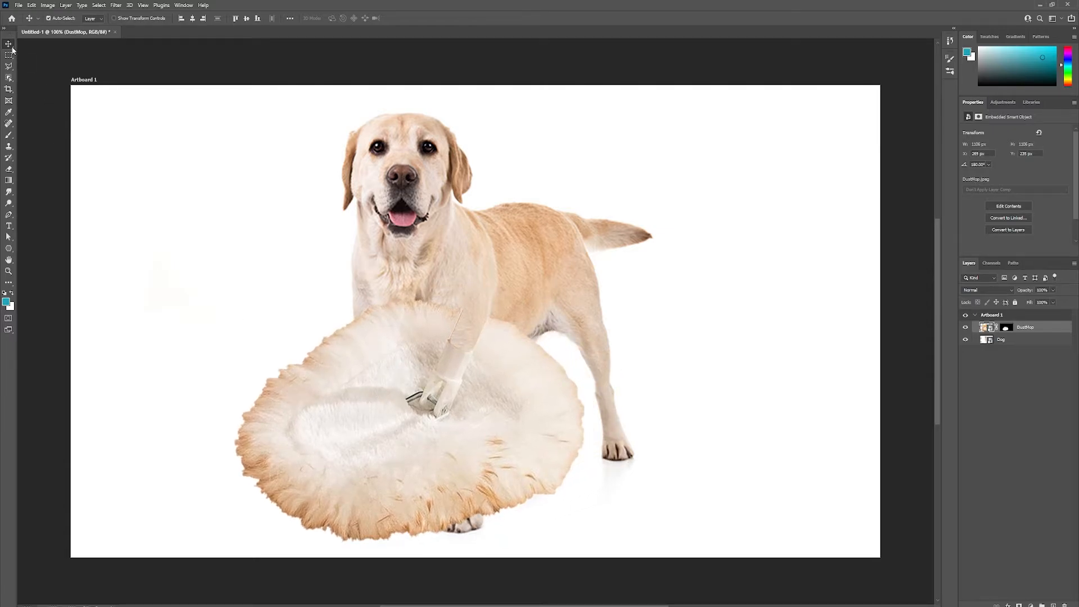
Step: Show the transform controls, shrink the mop head to about 45% and position it over the dog's left-hand front paw
{"action": "left_click", "coordinate": [114, 18]}
{"action": "left_click_drag", "start_coordinate": [183, 188], "coordinate": [375, 395]}
{"action": "left_click_drag", "start_coordinate": [485, 513], "coordinate": [338, 483]}
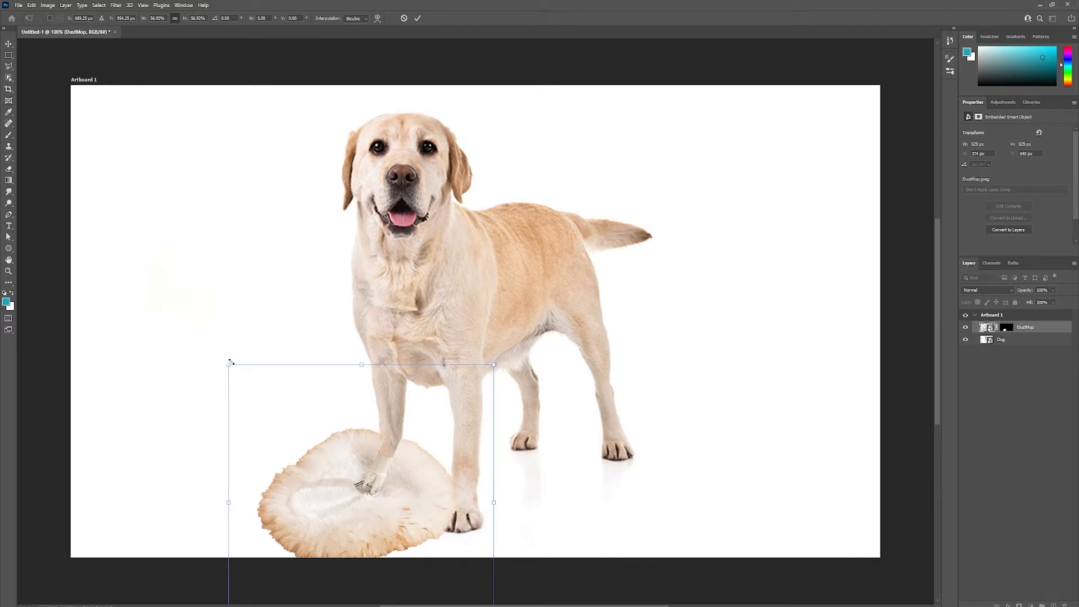
{"action": "left_click_drag", "start_coordinate": [229, 365], "coordinate": [282, 419]}
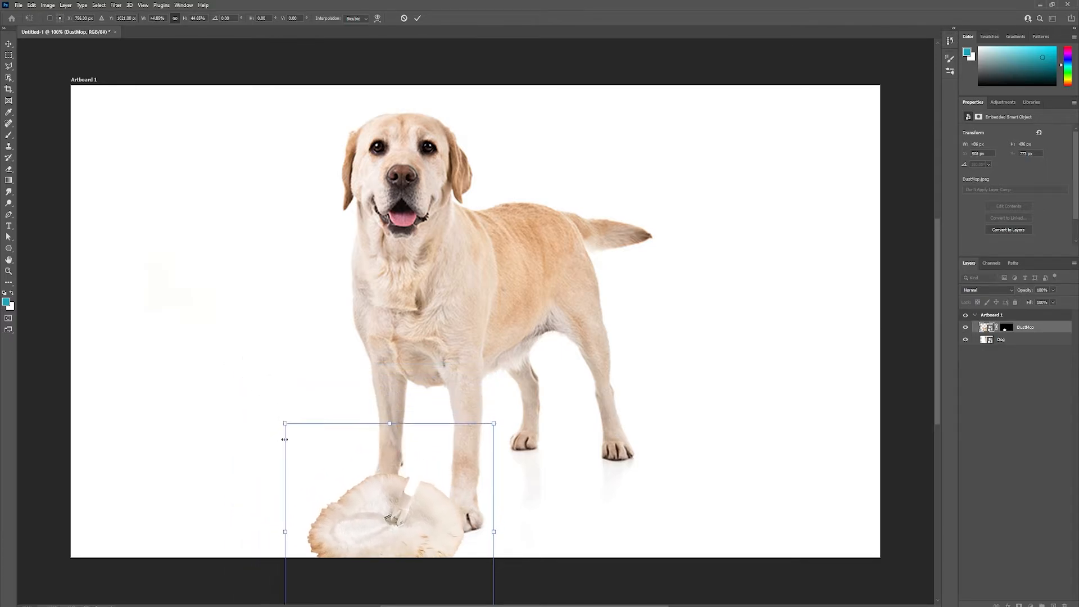
{"action": "left_click_drag", "start_coordinate": [370, 516], "coordinate": [353, 506]}
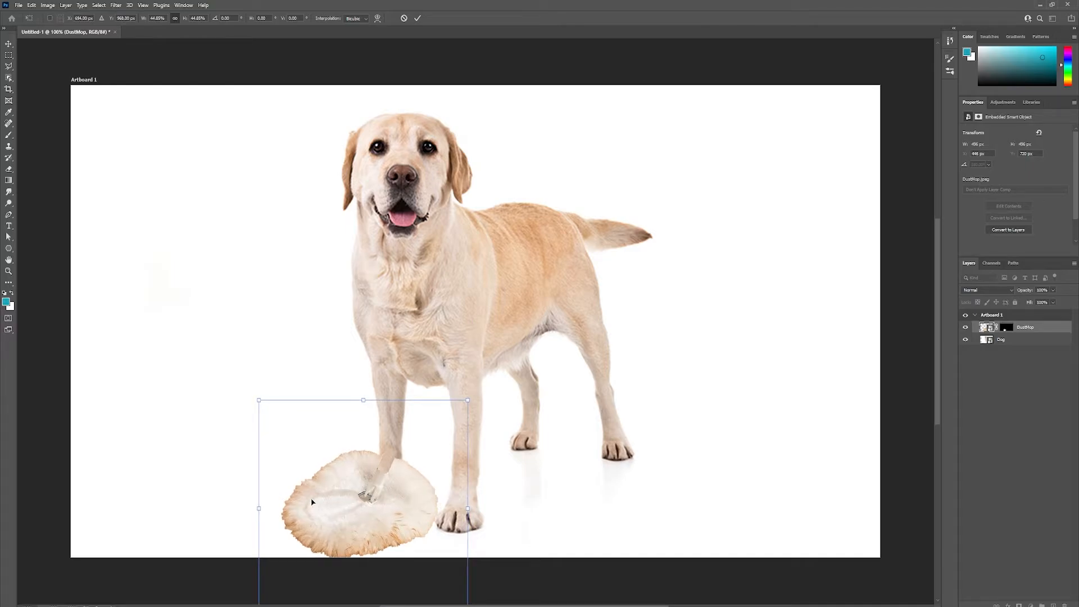
{"action": "key", "text": "Return"}
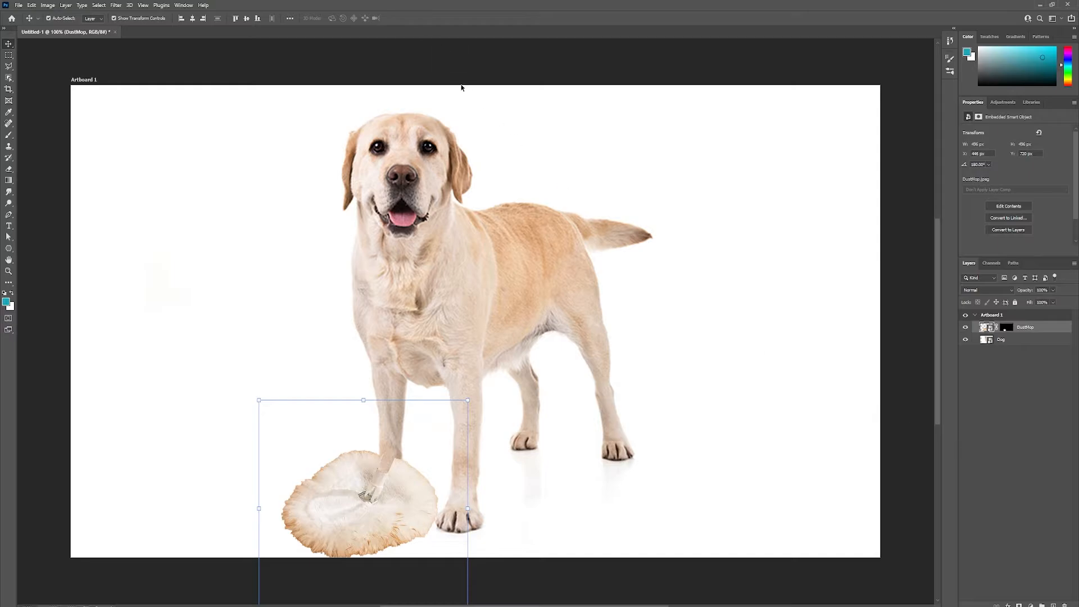
{"action": "left_click", "coordinate": [1029, 392]}
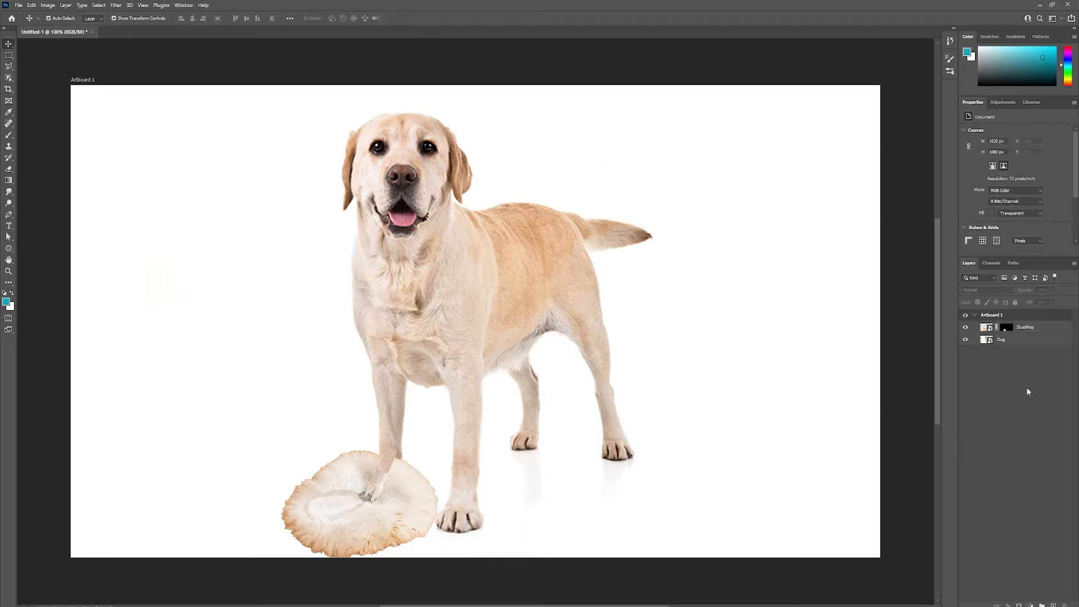
Step: Duplicate the DustMop layer and move the copy over the dog's other front paw
{"action": "right_click", "coordinate": [1043, 327]}
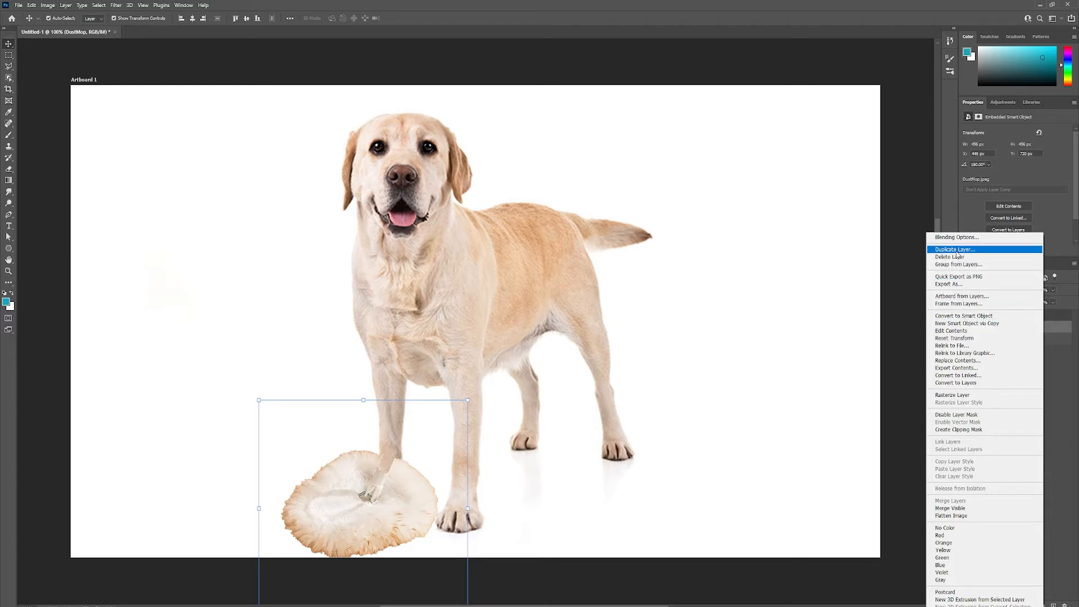
{"action": "left_click", "coordinate": [956, 251]}
{"action": "left_click", "coordinate": [608, 183]}
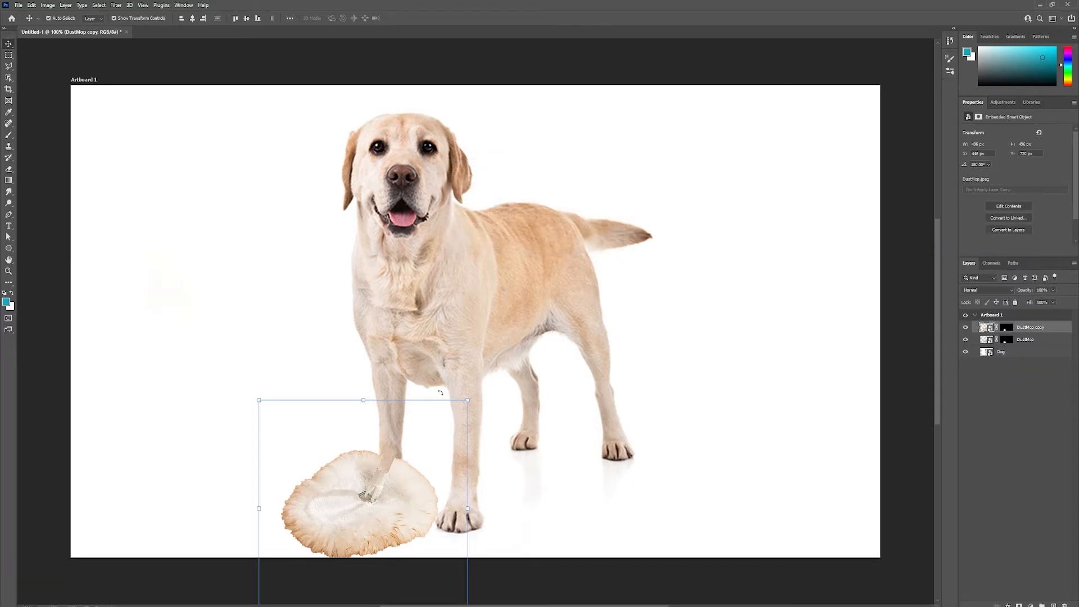
{"action": "left_click_drag", "start_coordinate": [362, 494], "coordinate": [444, 504]}
Step: Duplicate the DustMop copy layer and move the new mop head over the dog's rightmost hind paw
{"action": "right_click", "coordinate": [1049, 327]}
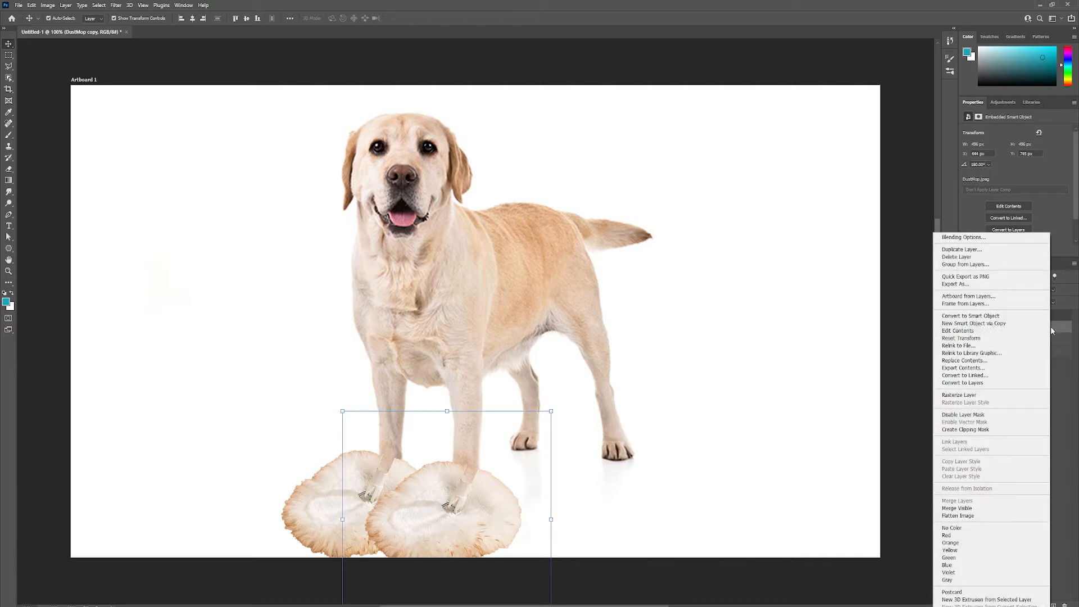
{"action": "left_click", "coordinate": [956, 249]}
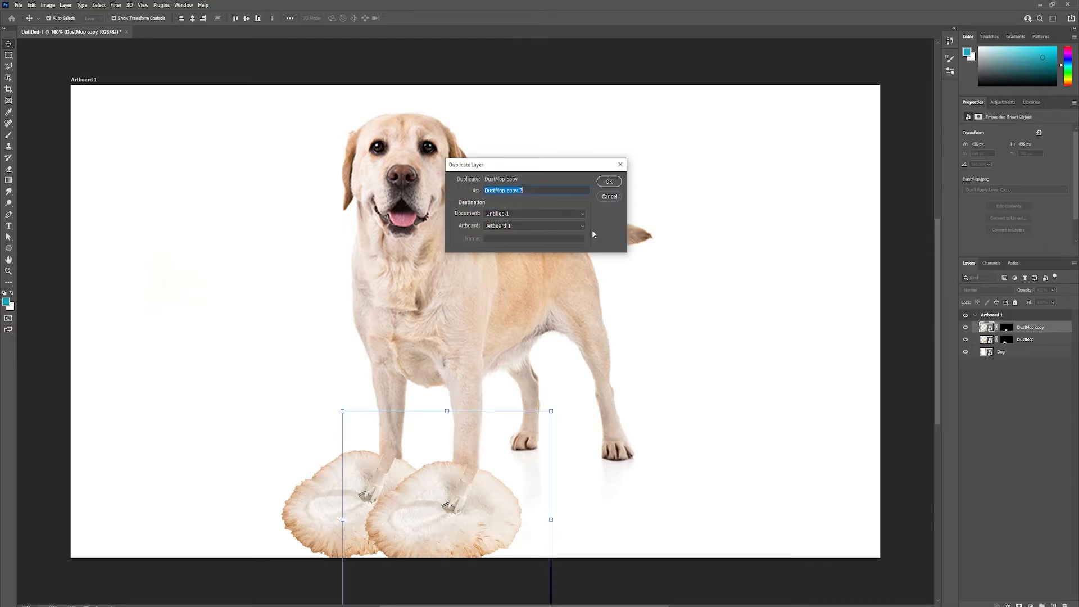
{"action": "left_click", "coordinate": [608, 181]}
{"action": "left_click_drag", "start_coordinate": [500, 490], "coordinate": [487, 444]}
Step: Duplicate the DustMop copy 2 layer and move the new mop head over the dog's remaining hind paw
{"action": "right_click", "coordinate": [1043, 329]}
{"action": "left_click", "coordinate": [955, 249]}
{"action": "left_click", "coordinate": [609, 181]}
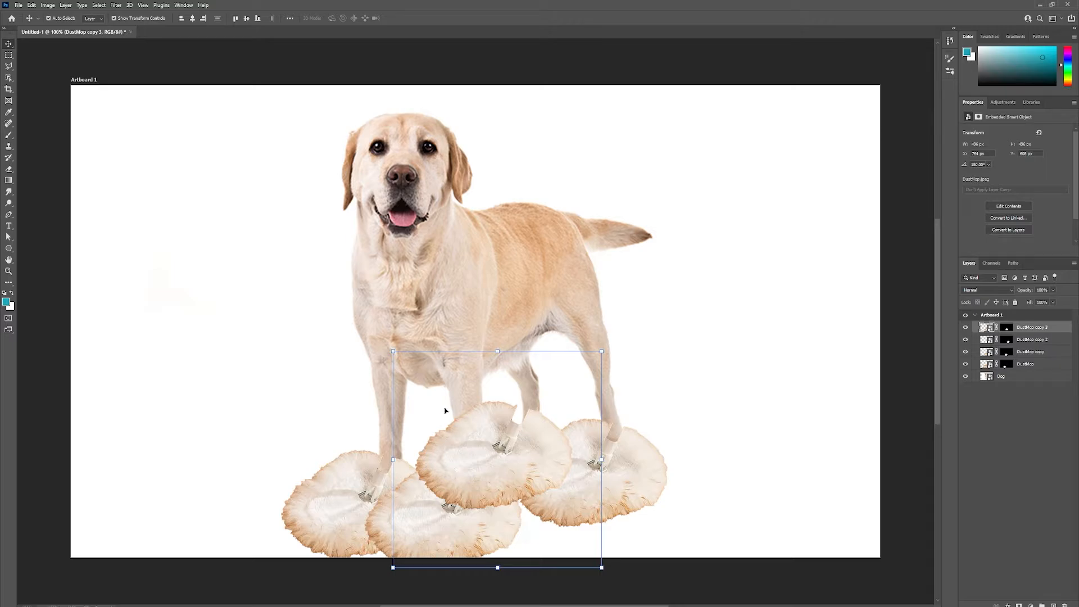
{"action": "left_click_drag", "start_coordinate": [465, 469], "coordinate": [477, 480]}
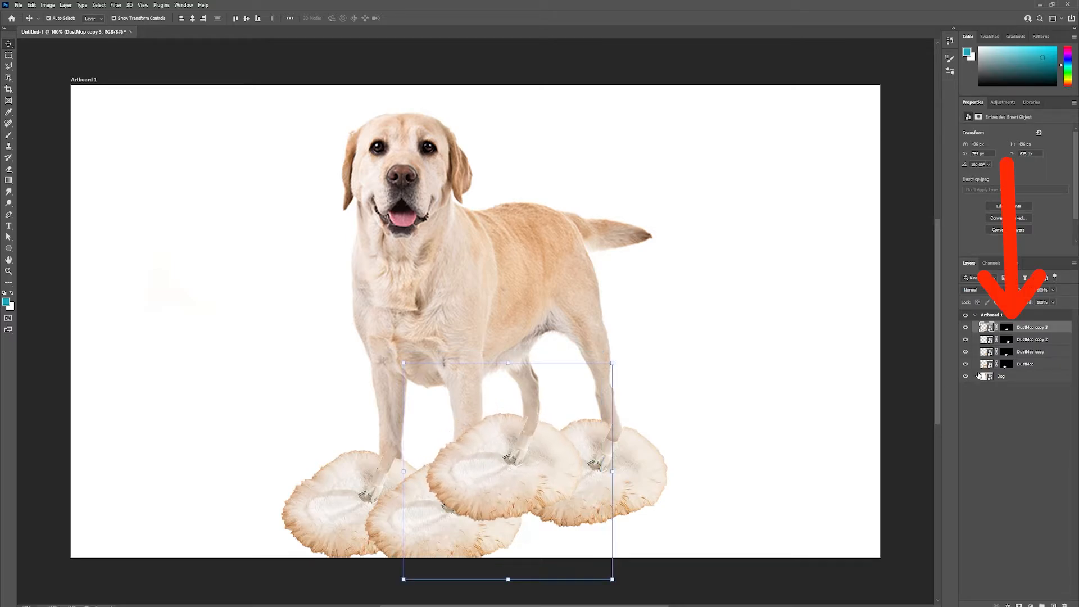
Step: Paint black on the DustMop copy 3 layer mask to hide the mop head where it overlaps the front leg and neighbouring mop heads
{"action": "left_click", "coordinate": [1005, 328]}
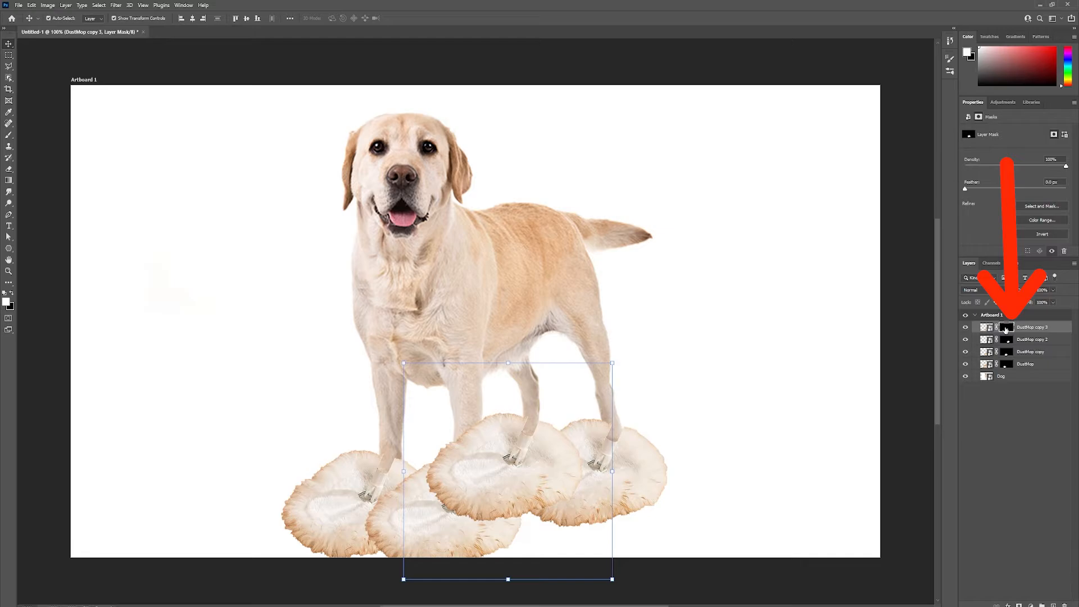
{"action": "left_click", "coordinate": [8, 136]}
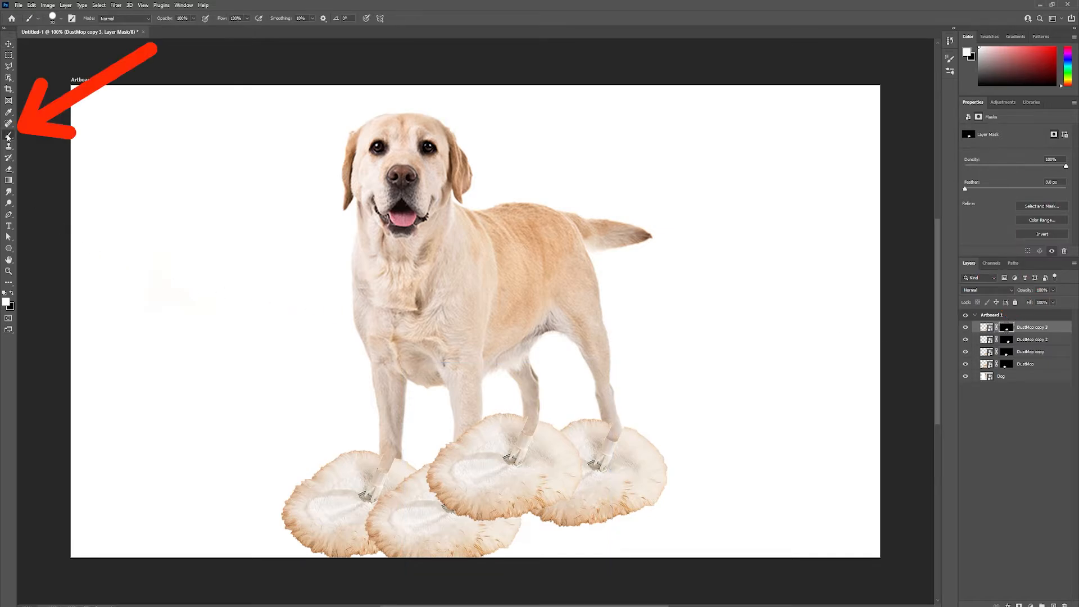
{"action": "left_click", "coordinate": [11, 293]}
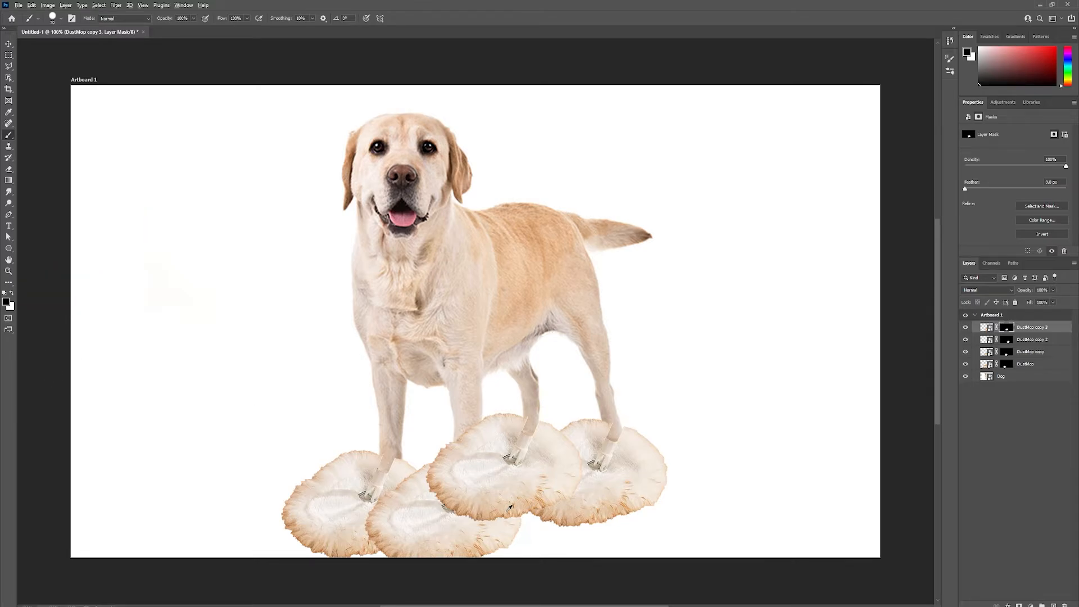
{"action": "scroll", "coordinate": [509, 507], "scroll_direction": "up", "scroll_amount": 5}
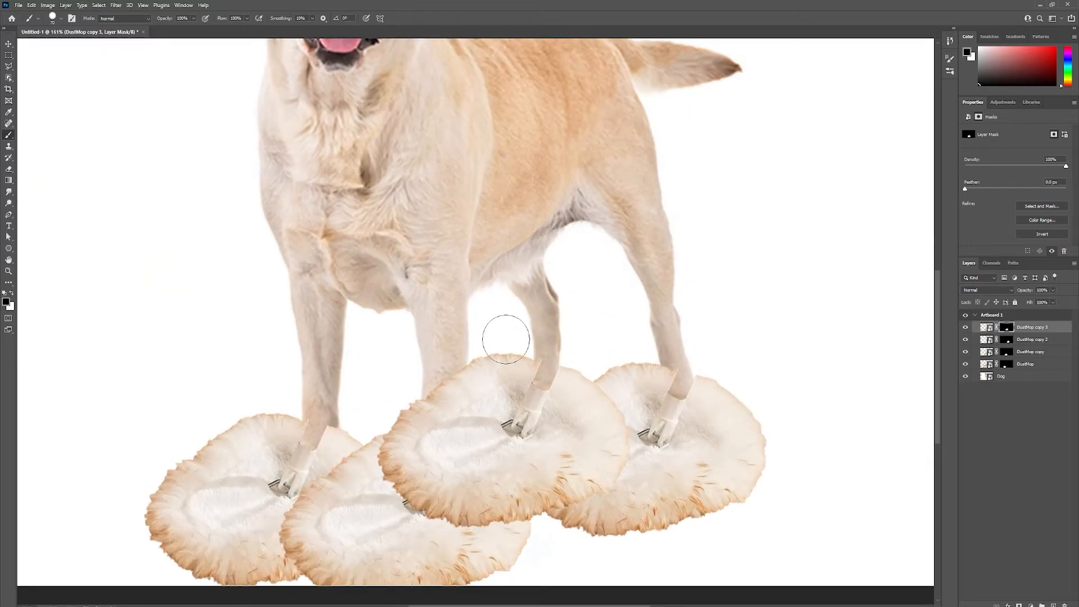
{"action": "key", "text": "z"}
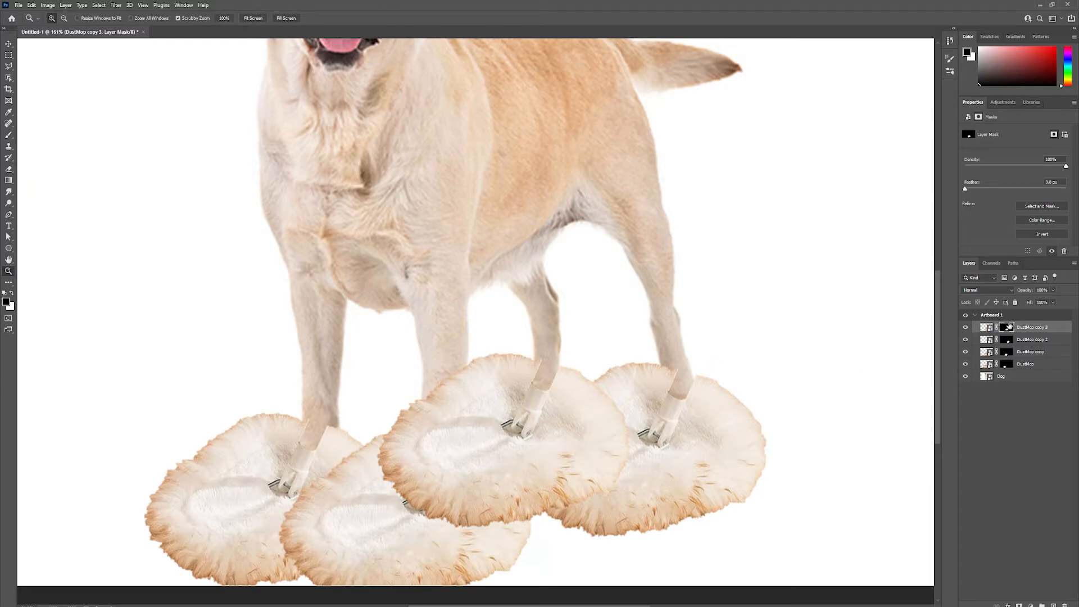
{"action": "key", "text": "b"}
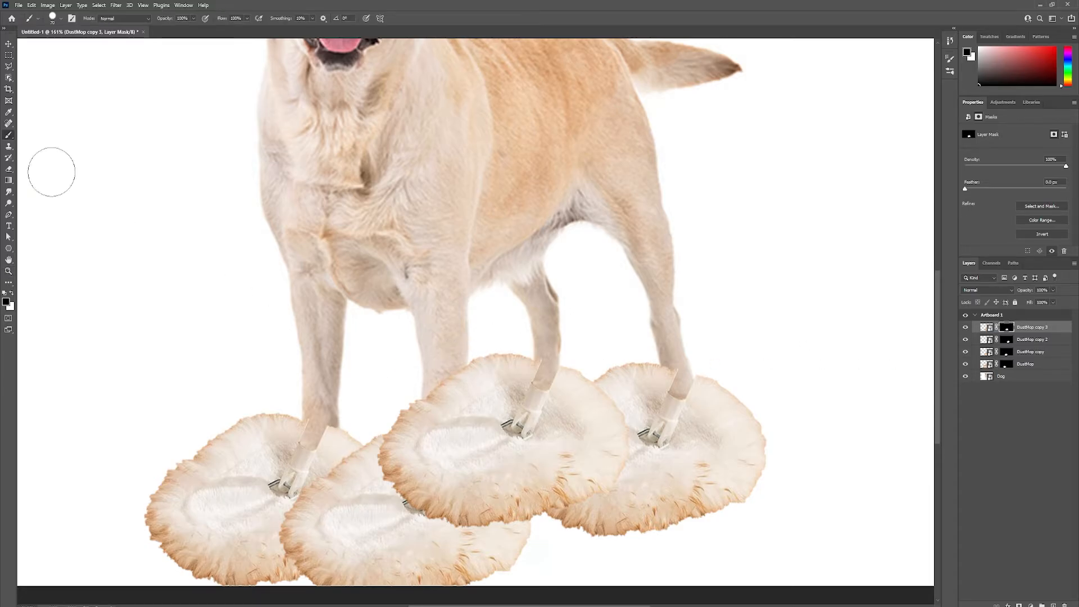
{"action": "mouse_move", "coordinate": [444, 360]}
{"action": "left_mouse_down"}
{"action": "mouse_move", "coordinate": [434, 449]}
{"action": "mouse_move", "coordinate": [419, 470]}
{"action": "mouse_move", "coordinate": [403, 462]}
{"action": "mouse_move", "coordinate": [406, 431]}
{"action": "mouse_move", "coordinate": [412, 473]}
{"action": "mouse_move", "coordinate": [491, 513]}
{"action": "mouse_move", "coordinate": [508, 500]}
{"action": "mouse_move", "coordinate": [462, 461]}
{"action": "mouse_move", "coordinate": [515, 527]}
{"action": "mouse_move", "coordinate": [596, 522]}
{"action": "mouse_move", "coordinate": [547, 526]}
{"action": "mouse_move", "coordinate": [581, 430]}
{"action": "mouse_move", "coordinate": [639, 390]}
{"action": "mouse_move", "coordinate": [562, 443]}
{"action": "mouse_move", "coordinate": [533, 494]}
{"action": "mouse_move", "coordinate": [626, 450]}
{"action": "mouse_move", "coordinate": [566, 481]}
{"action": "left_mouse_up"}
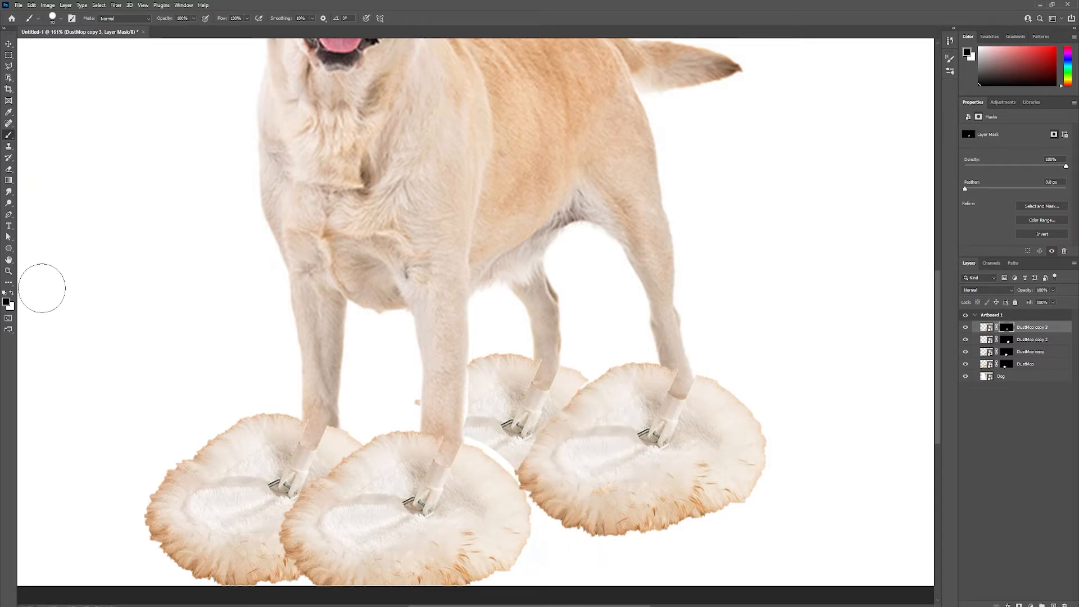
Step: Paint white with a smaller brush on the DustMop copy 3 mask to restore the mop fringe between the front leg and neighbouring mop heads
{"action": "left_click", "coordinate": [11, 293]}
{"action": "left_click_drag", "start_coordinate": [446, 453], "coordinate": [464, 459]}
{"action": "key", "text": "ctrl+z"}
{"action": "left_click", "coordinate": [60, 19]}
{"action": "left_click_drag", "start_coordinate": [60, 46], "coordinate": [52, 47]}
{"action": "left_click_drag", "start_coordinate": [467, 440], "coordinate": [503, 462]}
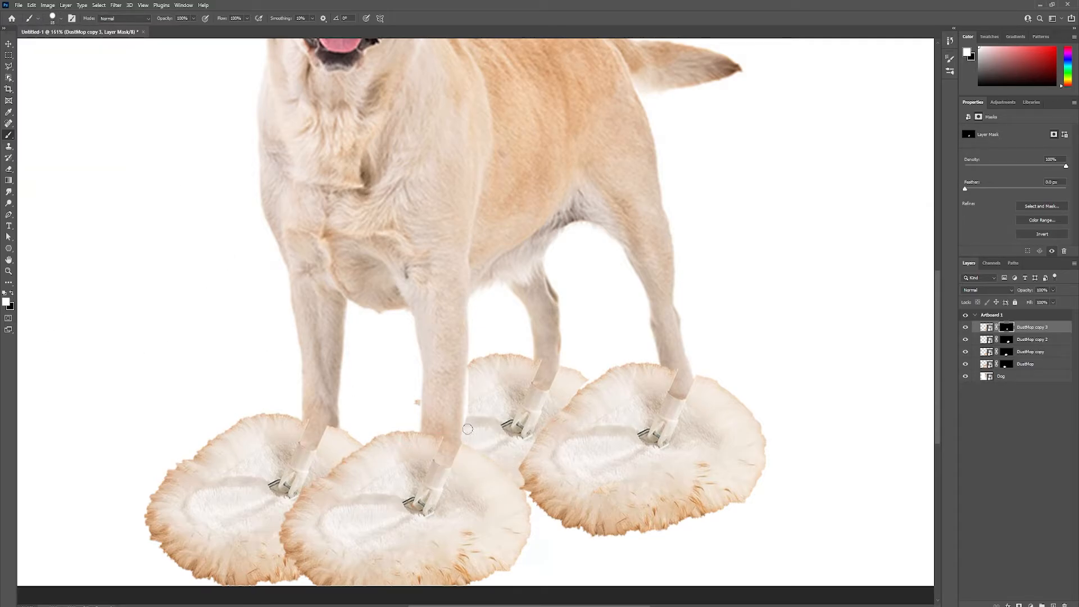
{"action": "scroll", "coordinate": [357, 378], "scroll_direction": "down", "scroll_amount": 5}
{"action": "scroll", "coordinate": [351, 376], "scroll_direction": "up", "scroll_amount": 2}
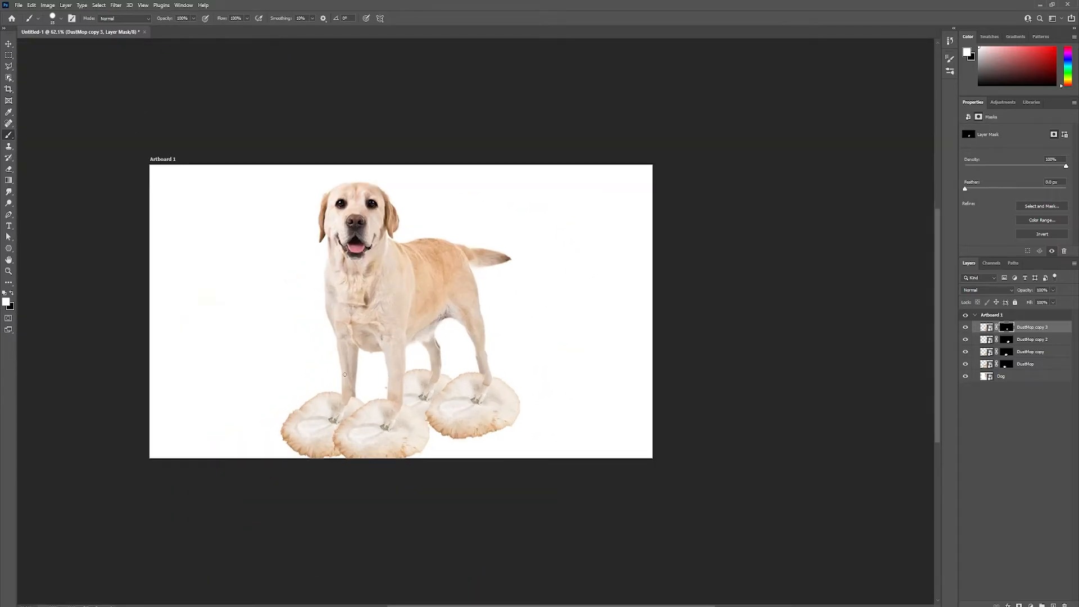
{"action": "scroll", "coordinate": [363, 423], "scroll_direction": "up", "scroll_amount": 1}
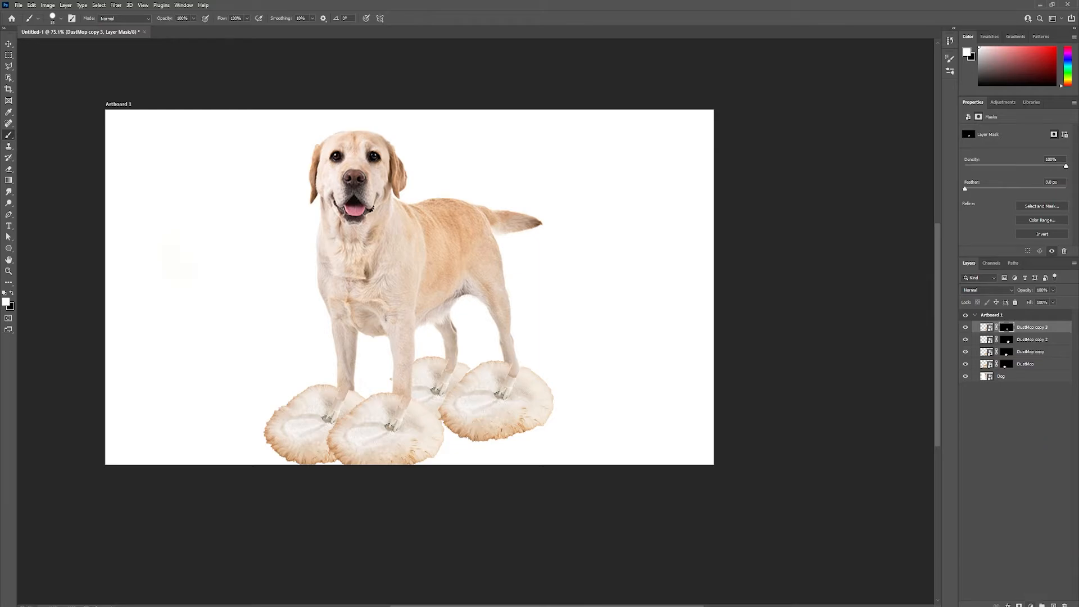
Step: Add a Hue/Saturation adjustment layer clipped to DustMop copy 3 and set its hue to -57
{"action": "left_click", "coordinate": [1031, 605]}
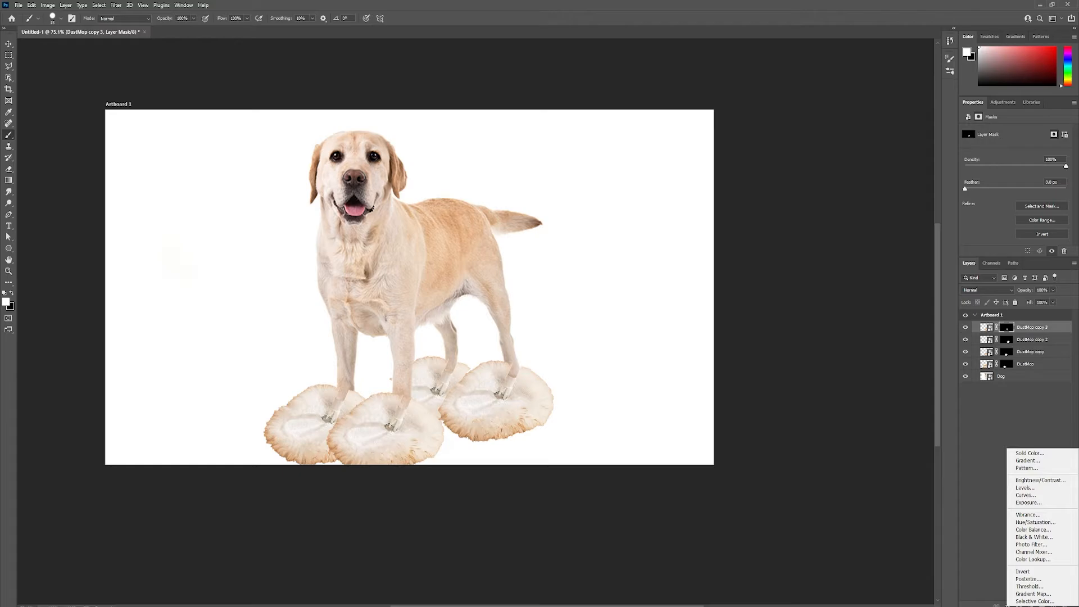
{"action": "left_click", "coordinate": [1021, 522]}
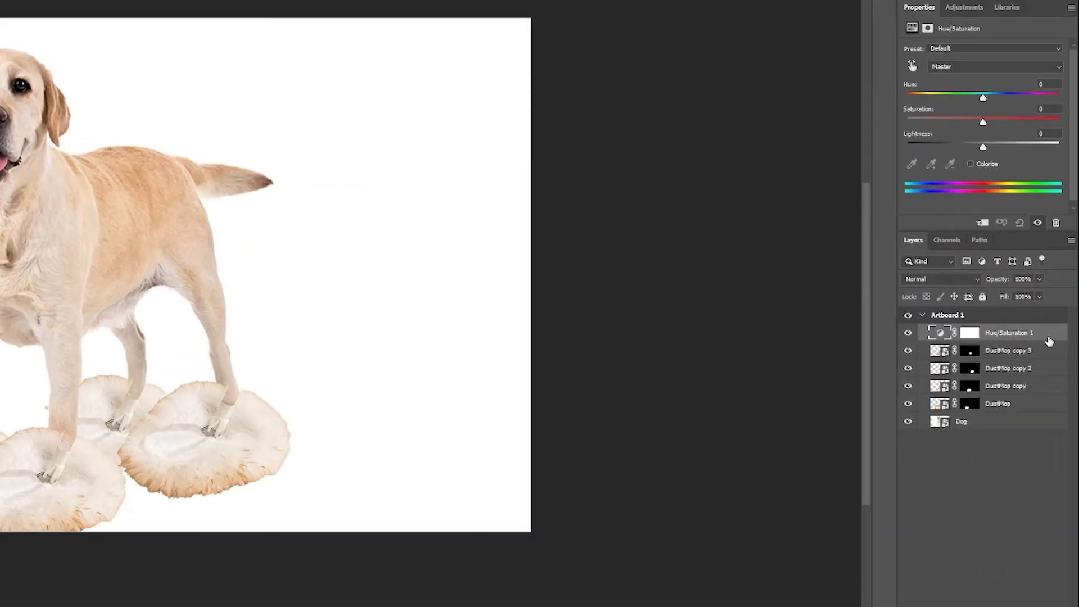
{"action": "left_click", "coordinate": [940, 333]}
{"action": "mouse_move", "coordinate": [982, 99]}
{"action": "left_mouse_down"}
{"action": "mouse_move", "coordinate": [946, 96]}
{"action": "mouse_move", "coordinate": [1023, 101]}
{"action": "mouse_move", "coordinate": [968, 102]}
{"action": "mouse_move", "coordinate": [984, 100]}
{"action": "left_mouse_up"}
{"action": "left_click", "coordinate": [937, 335], "text": "alt"}
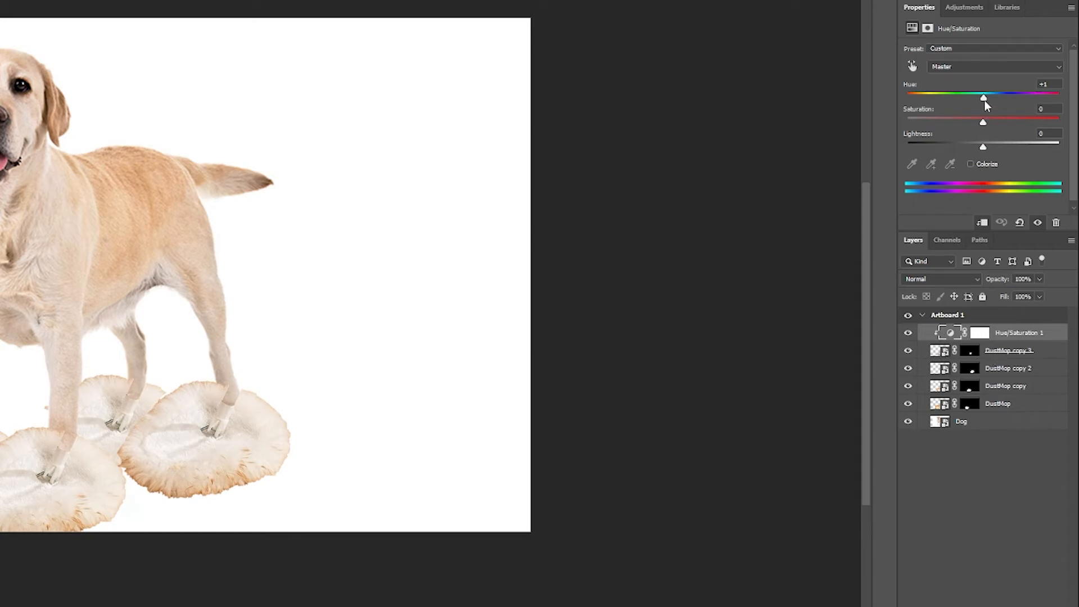
{"action": "left_click_drag", "start_coordinate": [984, 103], "coordinate": [945, 100]}
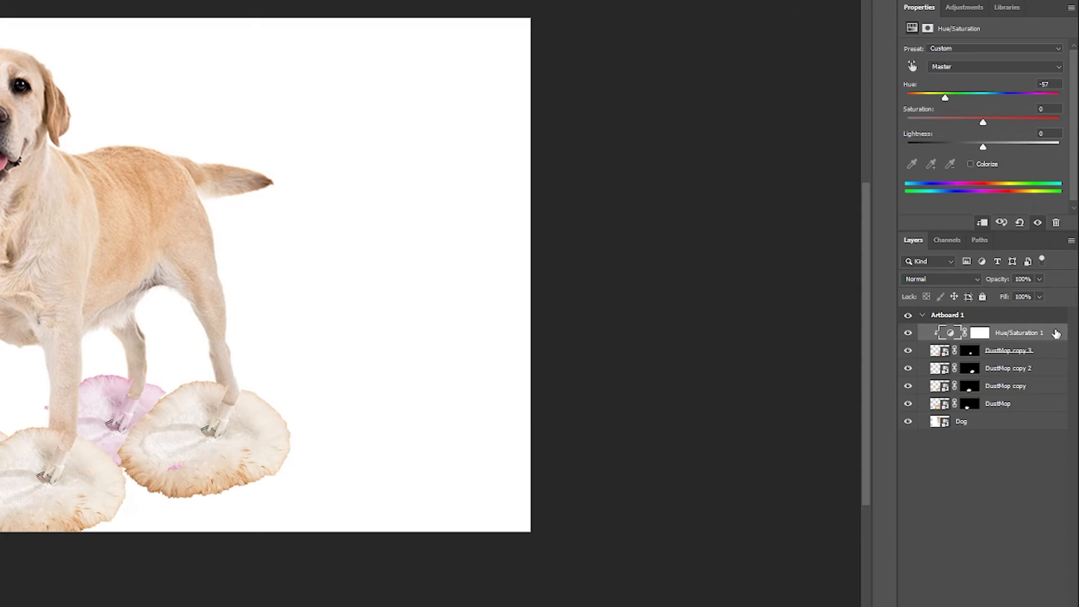
Step: Duplicate the Hue/Saturation 1 layer, move the copy directly above DustMop copy 2 and clip it to that layer
{"action": "right_click", "coordinate": [1051, 336]}
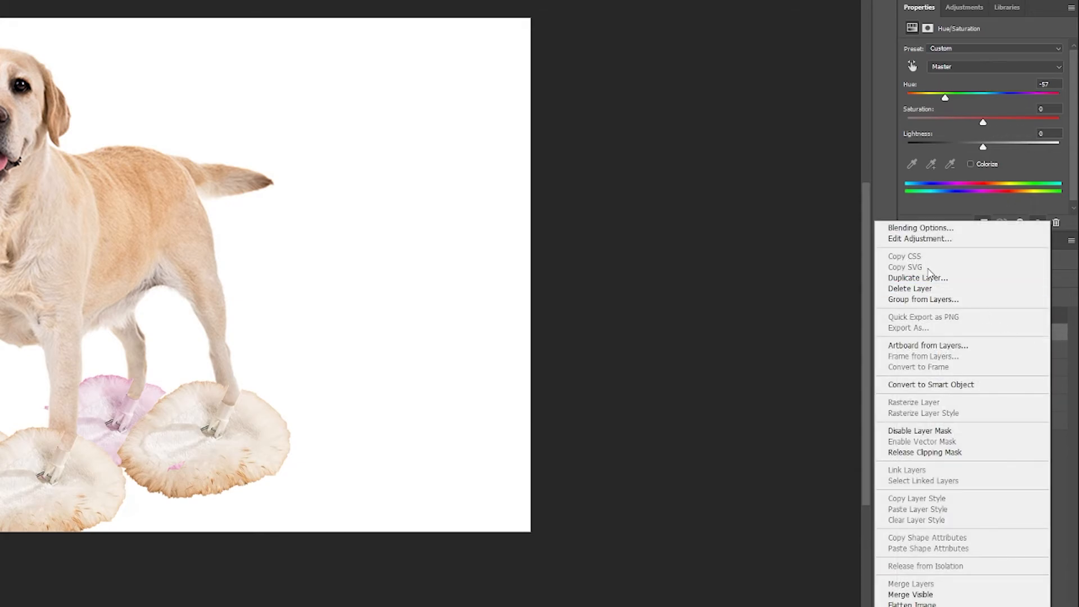
{"action": "left_click", "coordinate": [927, 278]}
{"action": "left_click", "coordinate": [373, 123]}
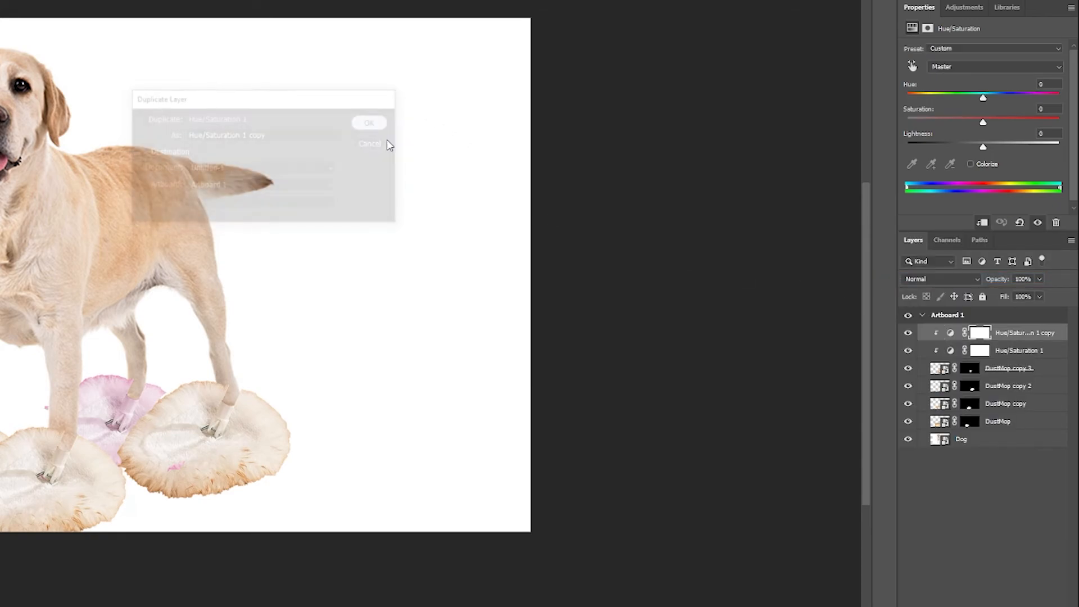
{"action": "left_click_drag", "start_coordinate": [1029, 336], "coordinate": [1006, 369]}
{"action": "left_click", "coordinate": [940, 371], "text": "alt"}
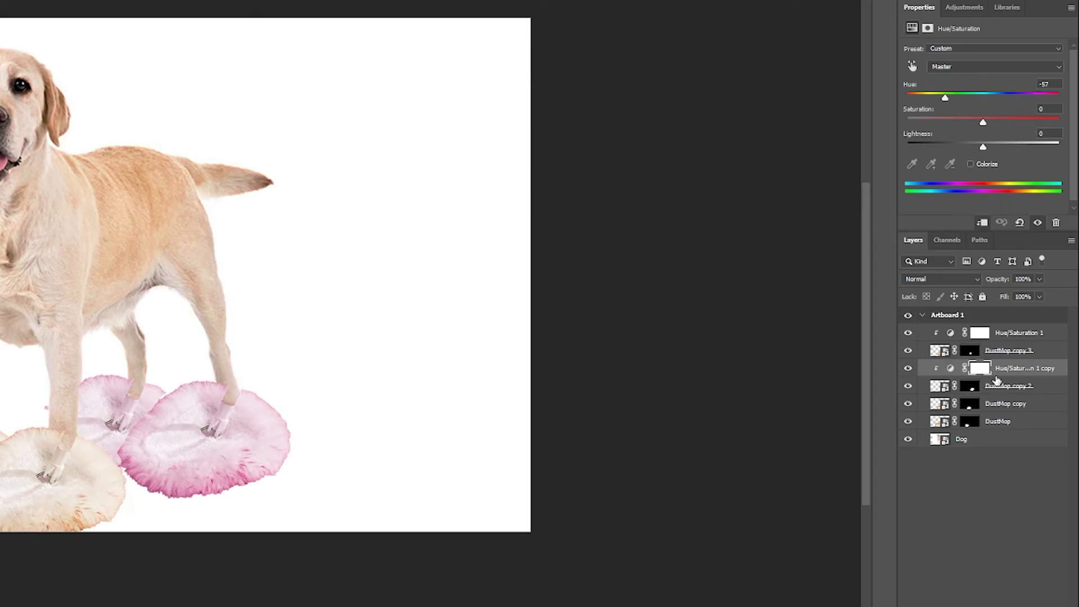
Step: Duplicate the Hue/Saturation 1 copy layer, move the duplicate directly above DustMop copy and clip it to that layer
{"action": "right_click", "coordinate": [1057, 368]}
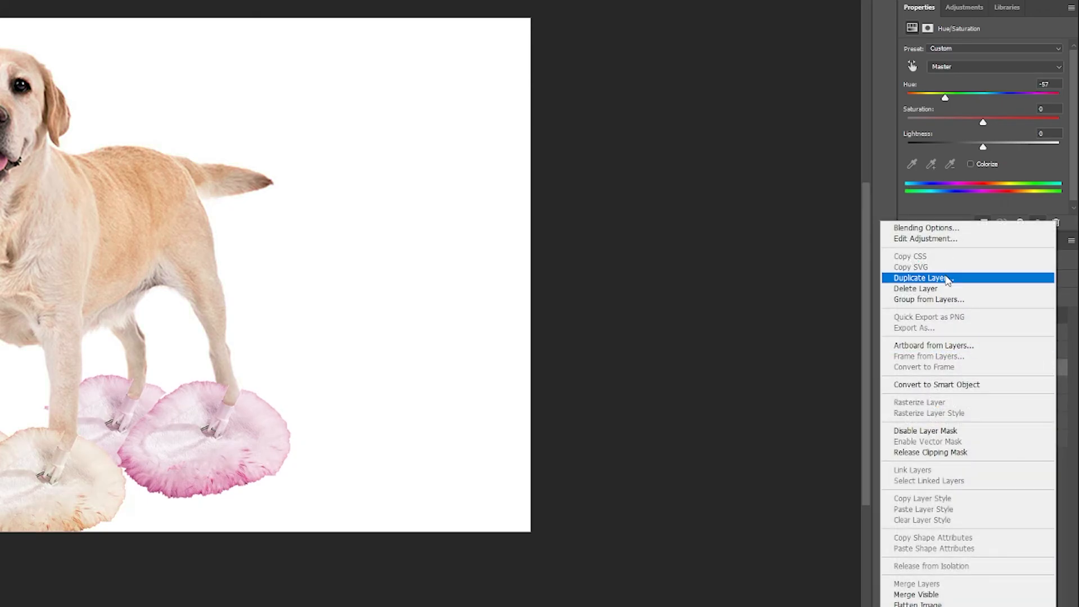
{"action": "left_click", "coordinate": [944, 277]}
{"action": "left_click", "coordinate": [376, 123]}
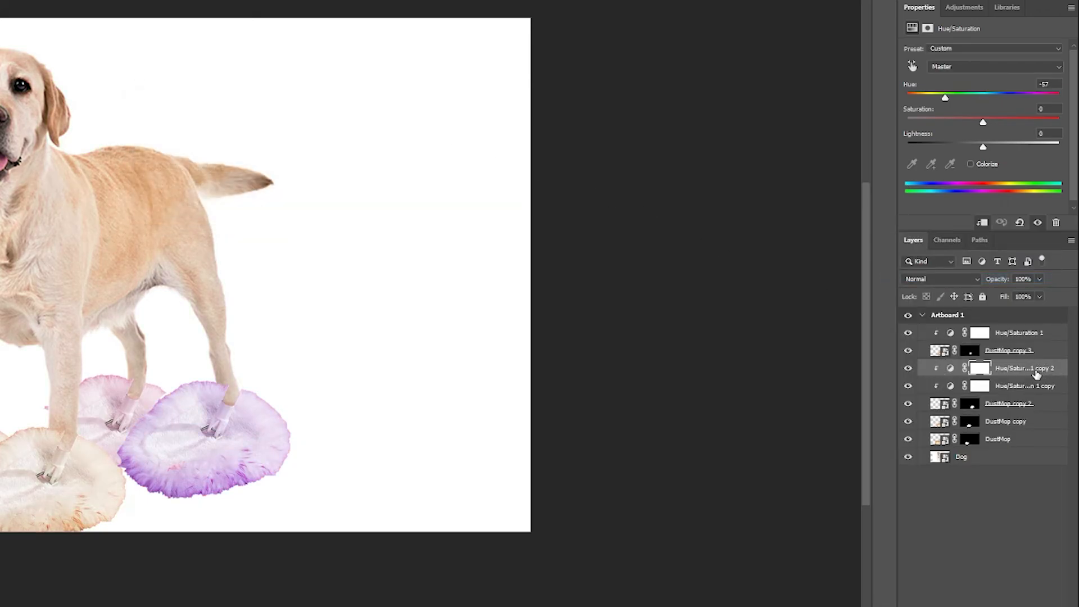
{"action": "left_click_drag", "start_coordinate": [1036, 370], "coordinate": [949, 405]}
{"action": "left_click", "coordinate": [939, 406], "text": "alt"}
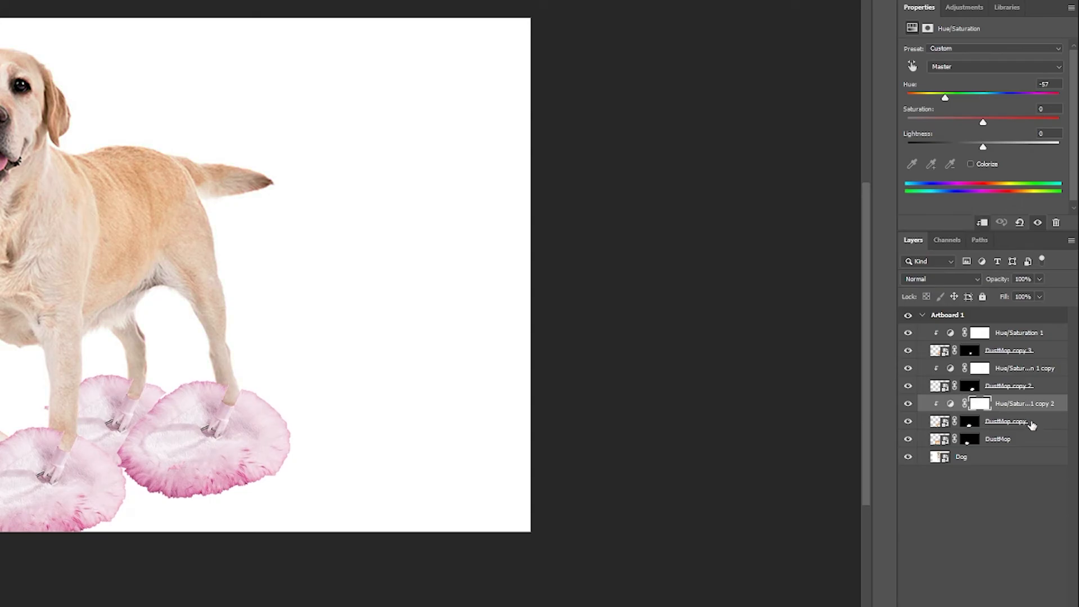
Step: Duplicate the Hue/Saturation 1 copy 2 layer, move the duplicate directly above DustMop and clip it to that layer
{"action": "left_click", "coordinate": [1049, 427]}
{"action": "right_click", "coordinate": [1044, 402]}
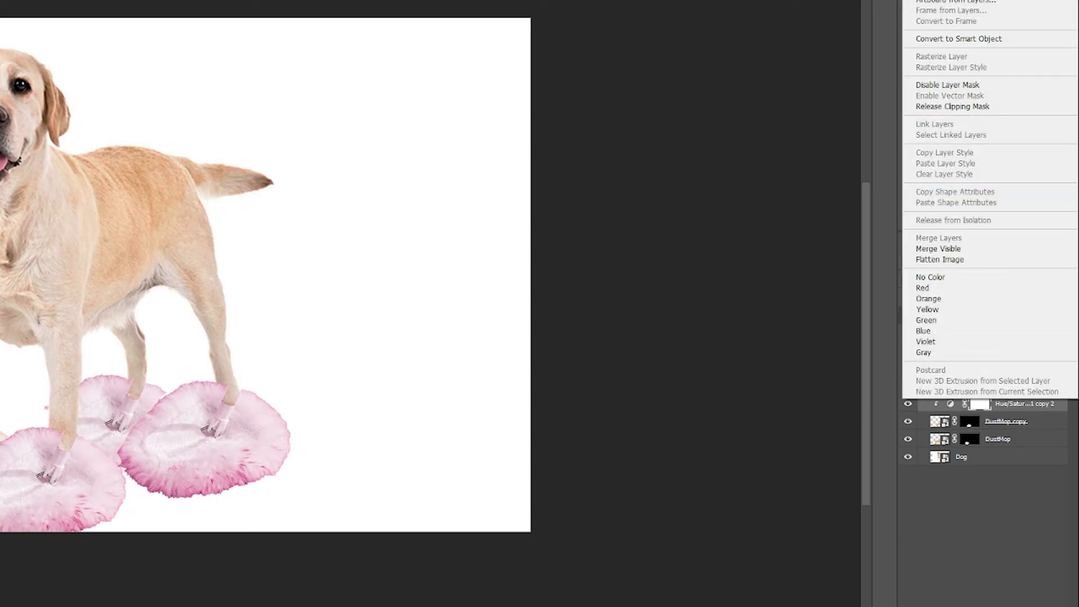
{"action": "left_click", "coordinate": [939, 1]}
{"action": "left_click", "coordinate": [375, 127]}
{"action": "left_click_drag", "start_coordinate": [1013, 408], "coordinate": [996, 445]}
{"action": "left_click", "coordinate": [940, 452], "text": "alt"}
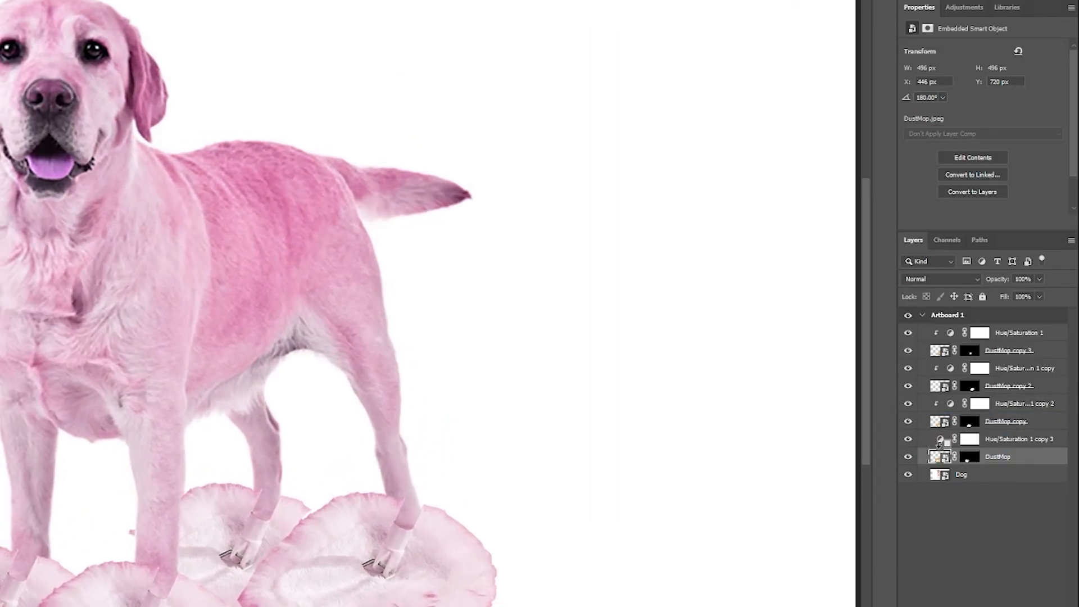
{"action": "left_click", "coordinate": [939, 444], "text": "alt"}
{"action": "scroll", "coordinate": [322, 448], "scroll_direction": "down", "scroll_amount": 3}
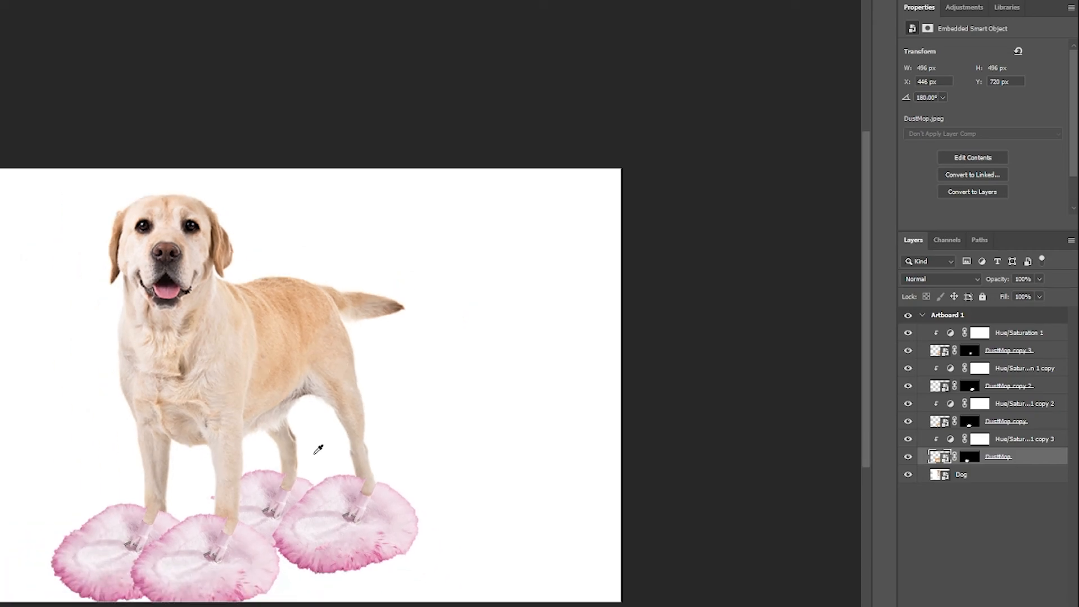
{"action": "scroll", "coordinate": [318, 450], "scroll_direction": "up", "scroll_amount": 1}
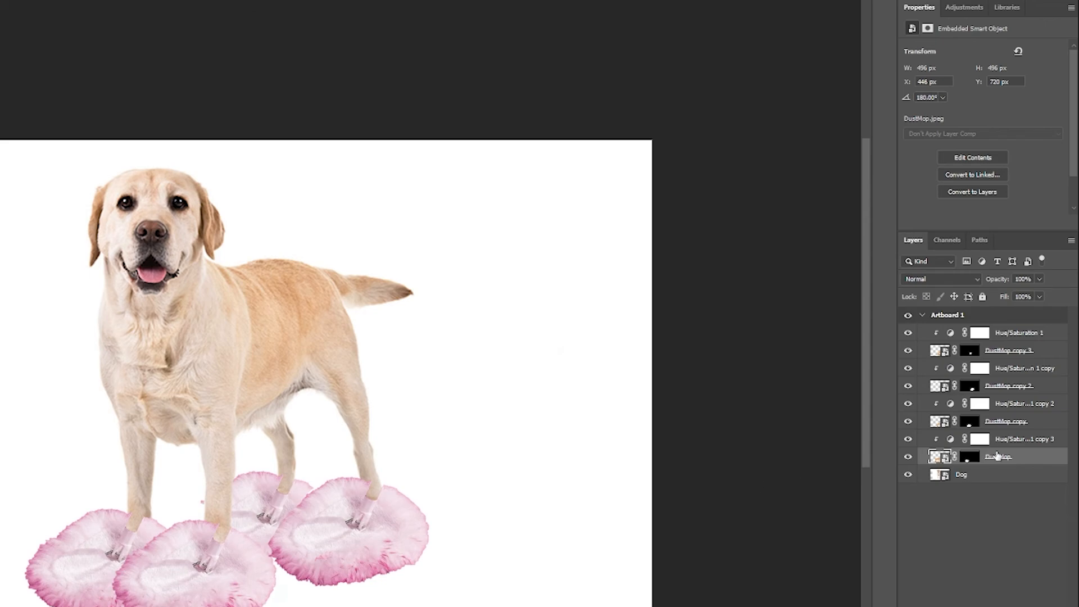
Step: Set the hue of the adjustment clipped to DustMop to +35 and shift the hue of the one clipped to DustMop copy to blue
{"action": "left_click", "coordinate": [1042, 444]}
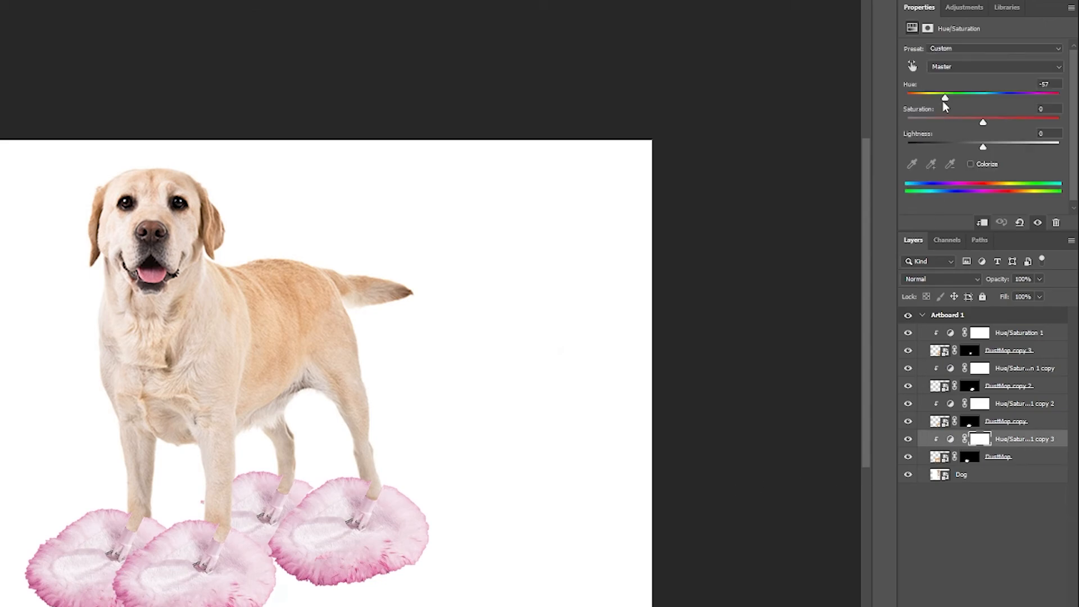
{"action": "left_click_drag", "start_coordinate": [944, 102], "coordinate": [1008, 98]}
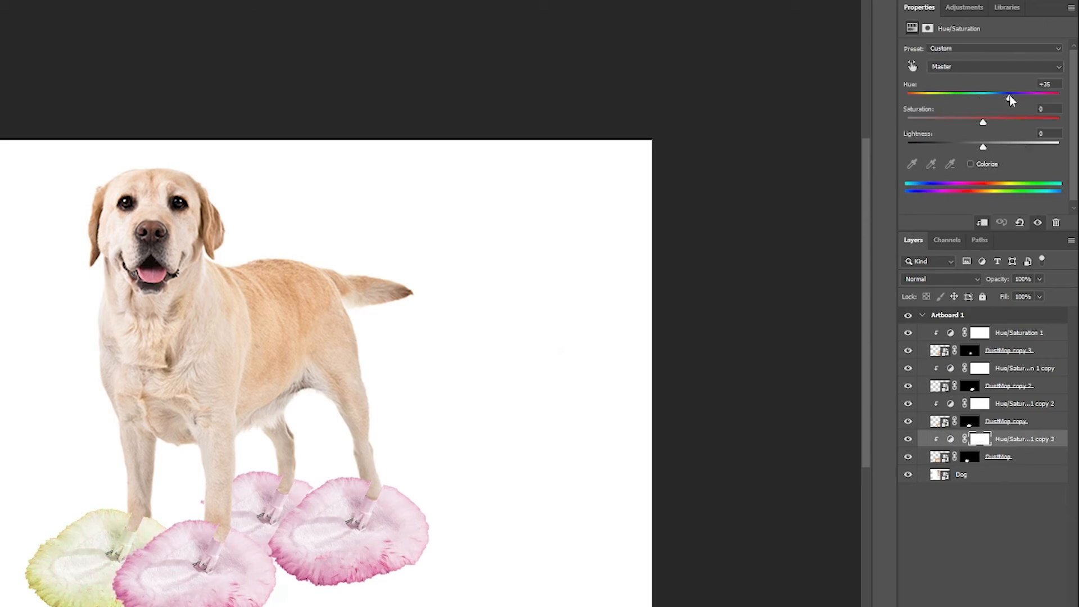
{"action": "left_click", "coordinate": [978, 403]}
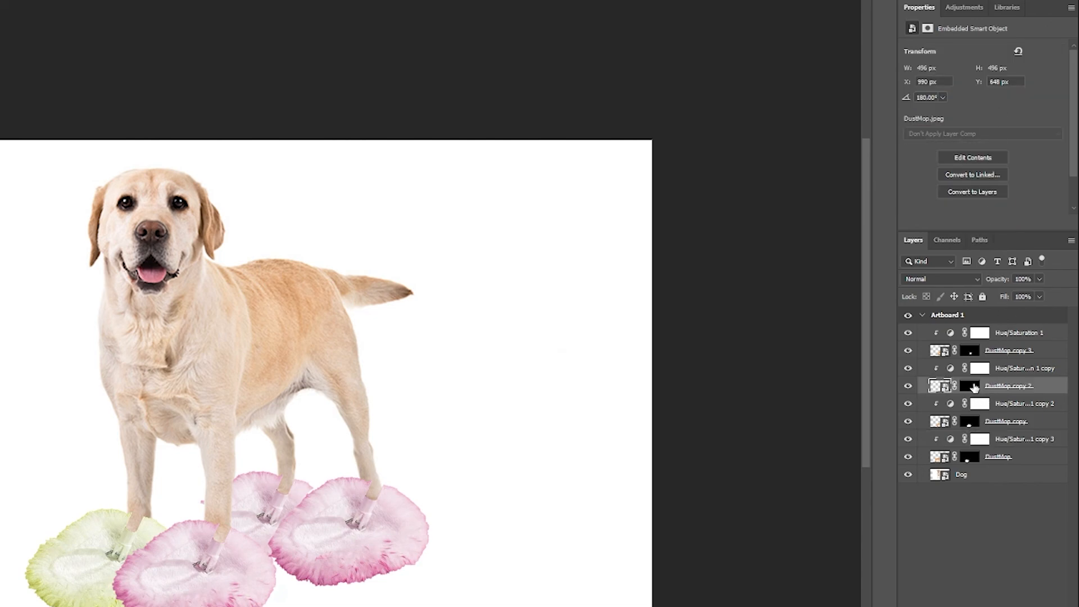
{"action": "left_click", "coordinate": [950, 404]}
{"action": "left_click_drag", "start_coordinate": [939, 97], "coordinate": [1032, 96]}
Step: Shift the hue of the adjustment clipped to DustMop copy 2 to green and set the saturation of Hue/Saturation 1 to +17
{"action": "left_click", "coordinate": [949, 368]}
{"action": "left_click", "coordinate": [948, 333]}
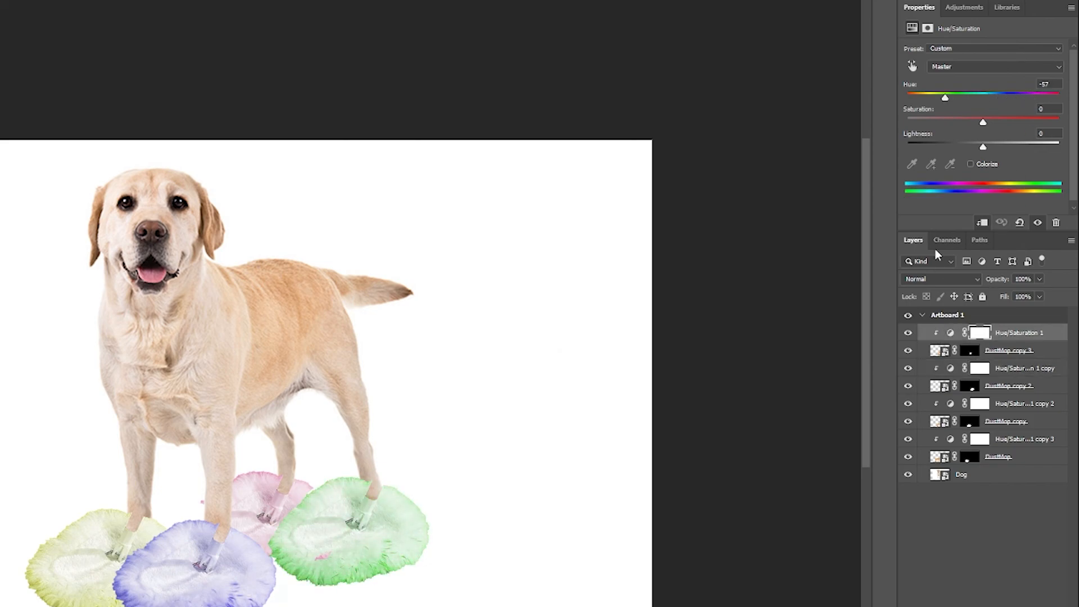
{"action": "left_click_drag", "start_coordinate": [983, 121], "coordinate": [995, 122]}
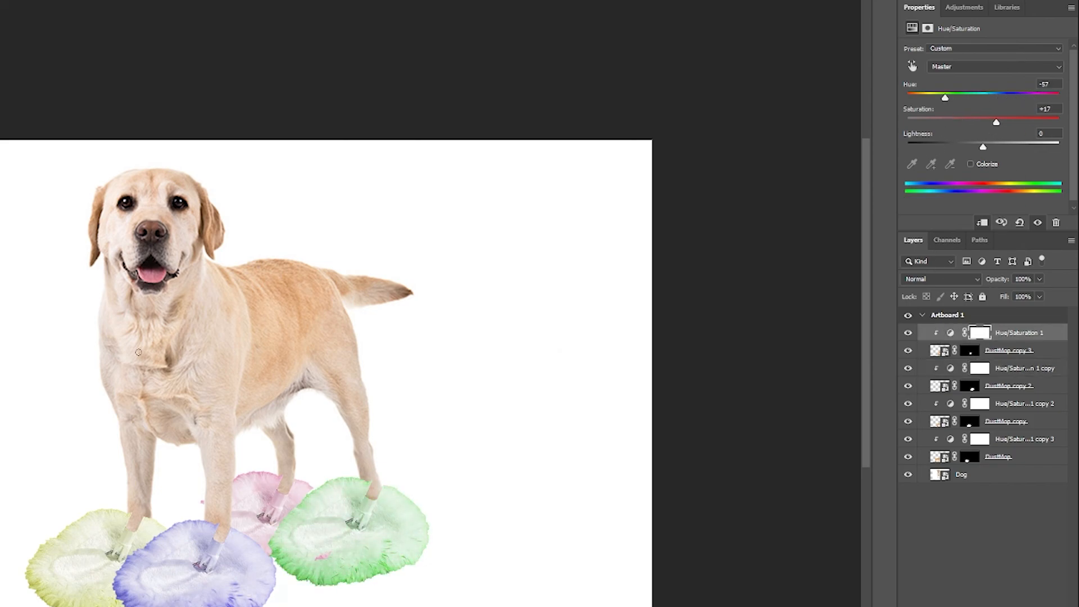